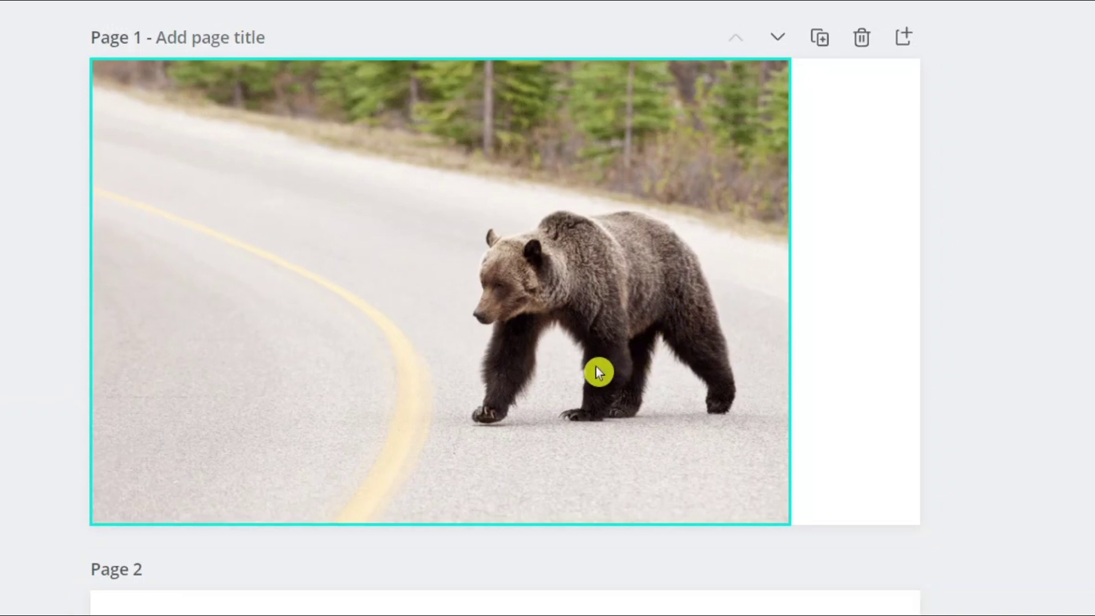
Scroll the Canva design down to Page 2, which holds the bear-on-the-road photo
scroll(597, 367, down, 9)
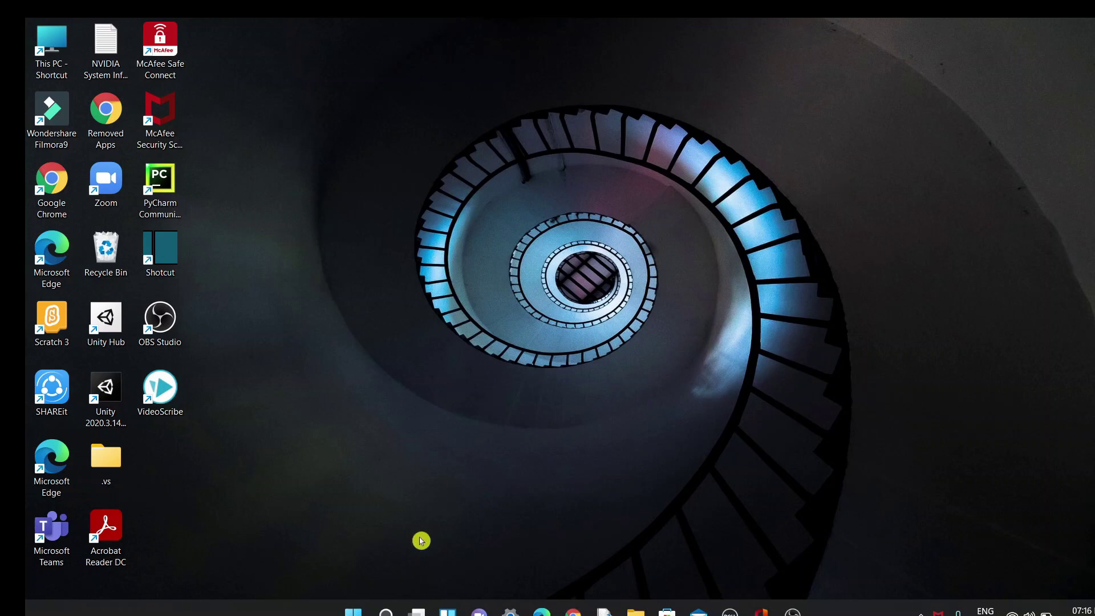
Search Windows for 'pain' and launch the Paint 3D best match
click(386, 612)
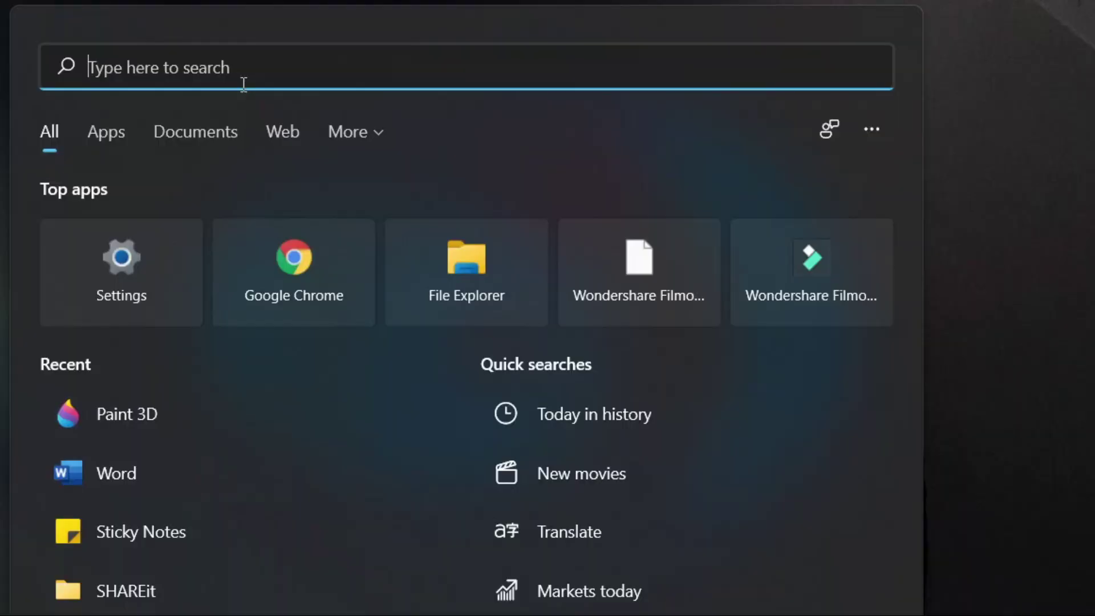
text(pain)
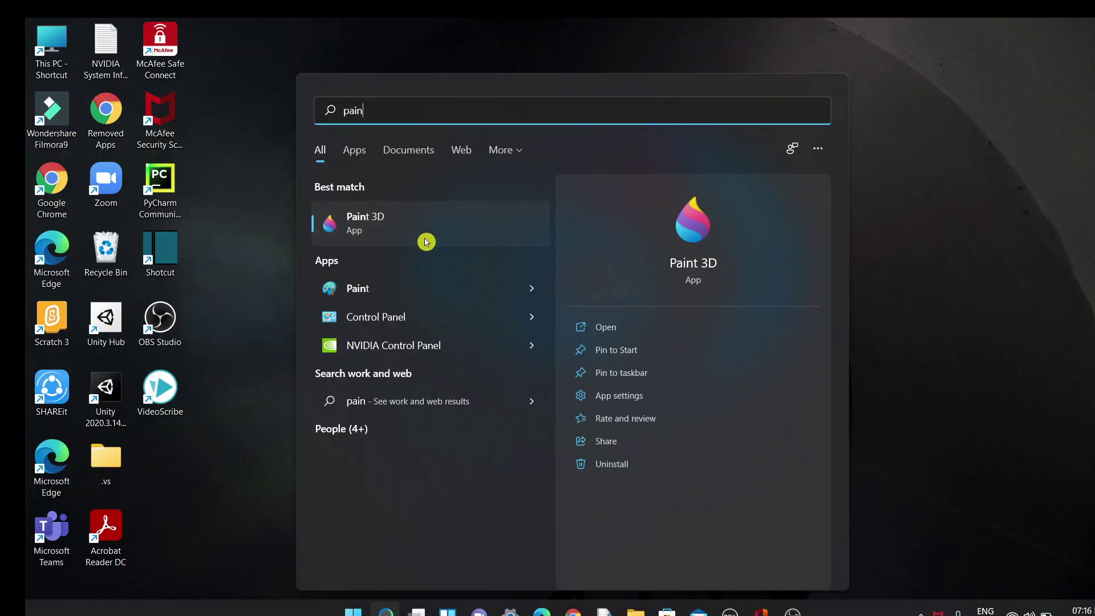
click(426, 242)
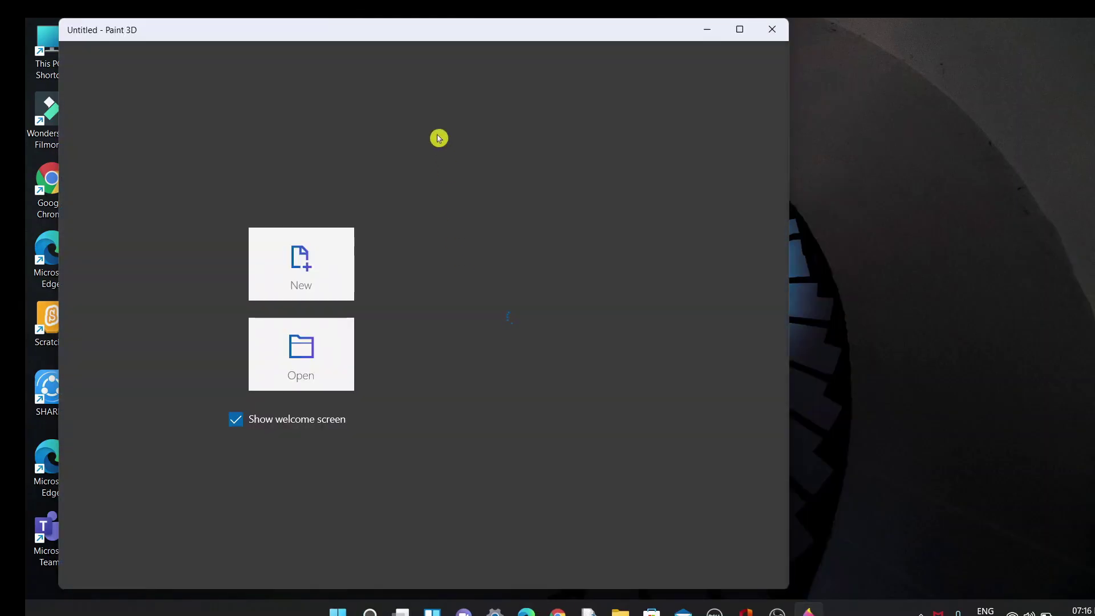
Create a new untitled canvas from the Welcome screen and move the Paint 3D window aside
click(329, 233)
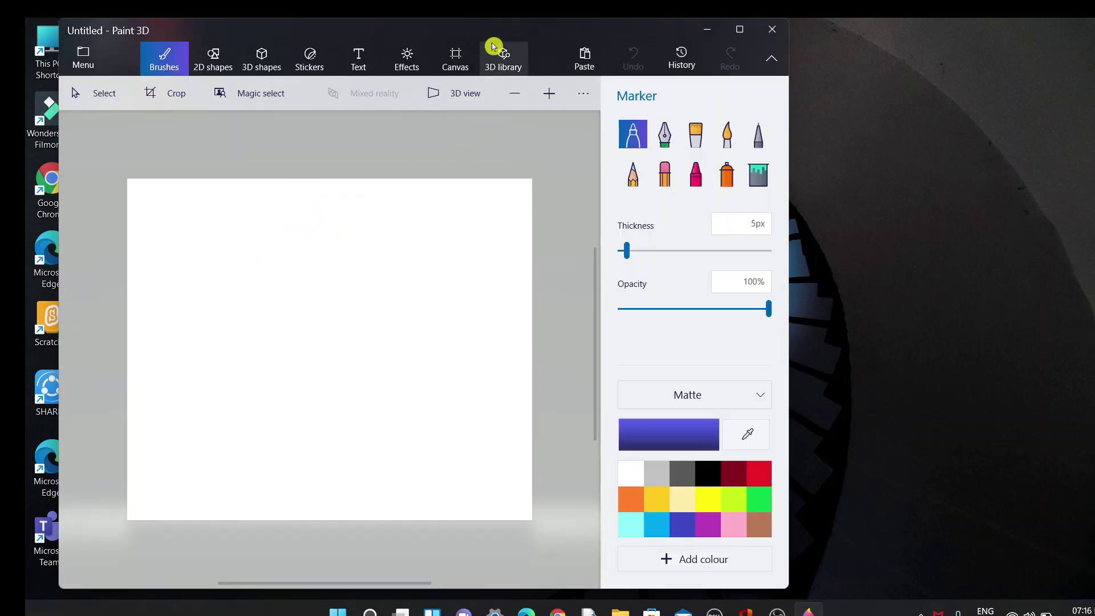
drag(477, 32, 627, 52)
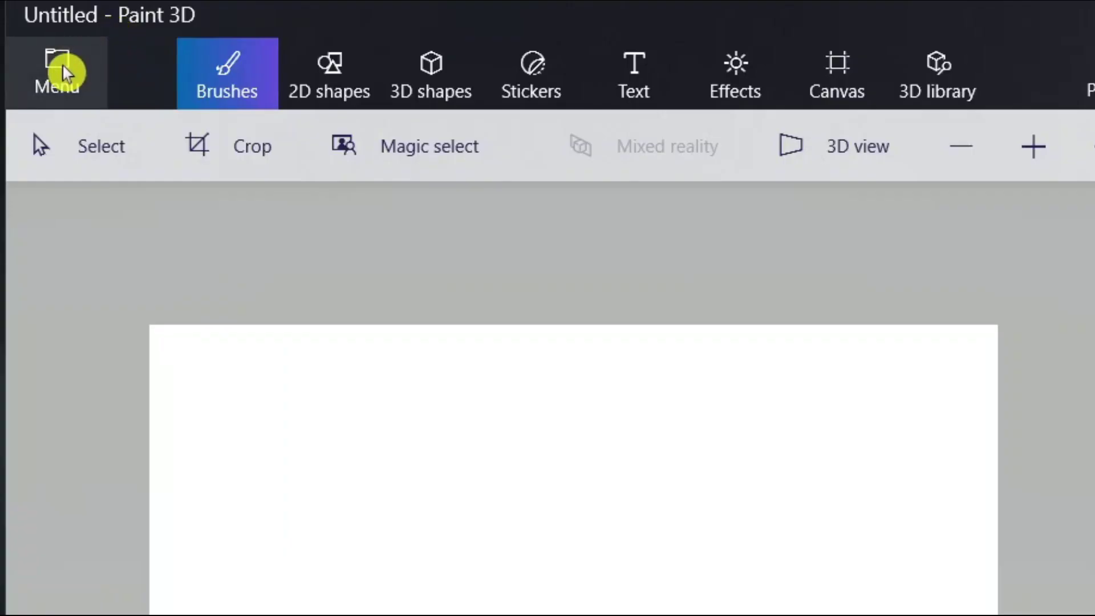
click(237, 72)
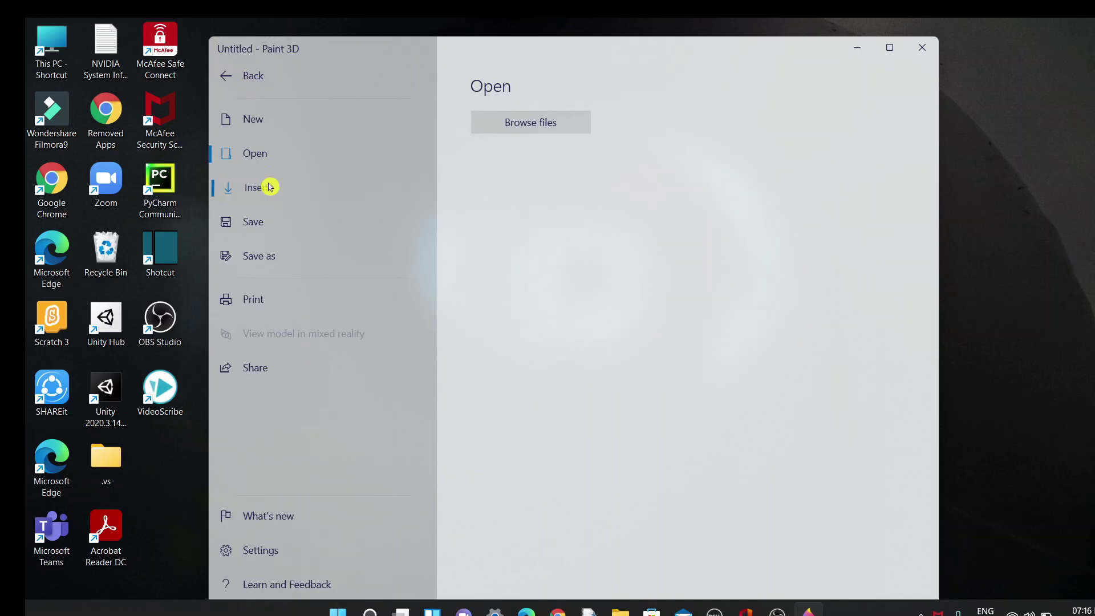
key(Escape)
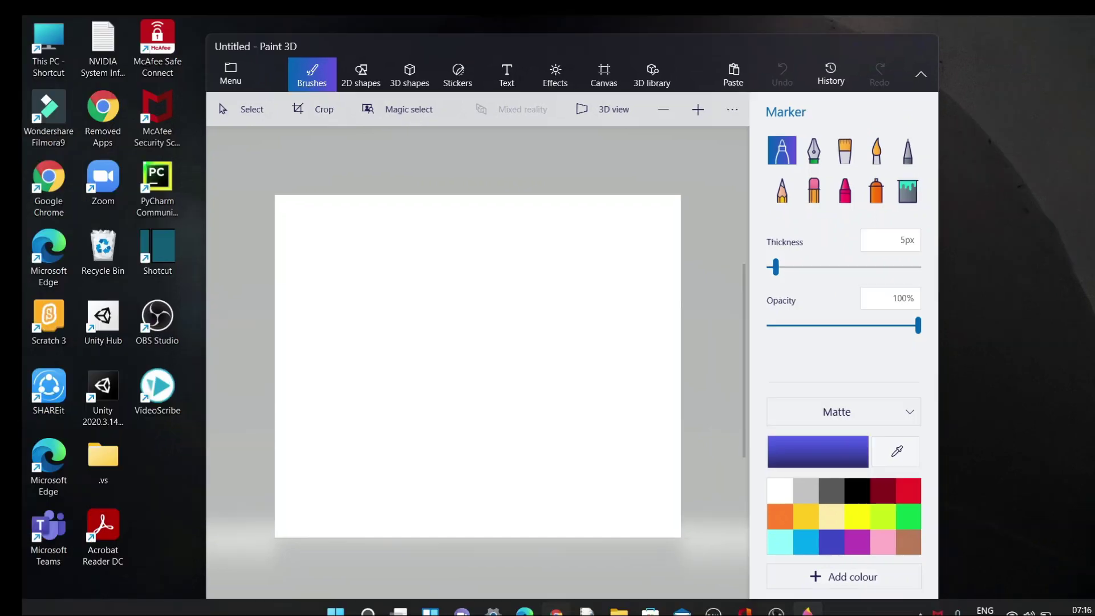
Copy the Scientific American bear-on-the-road photo from the Google Images preview
key(alt+Tab)
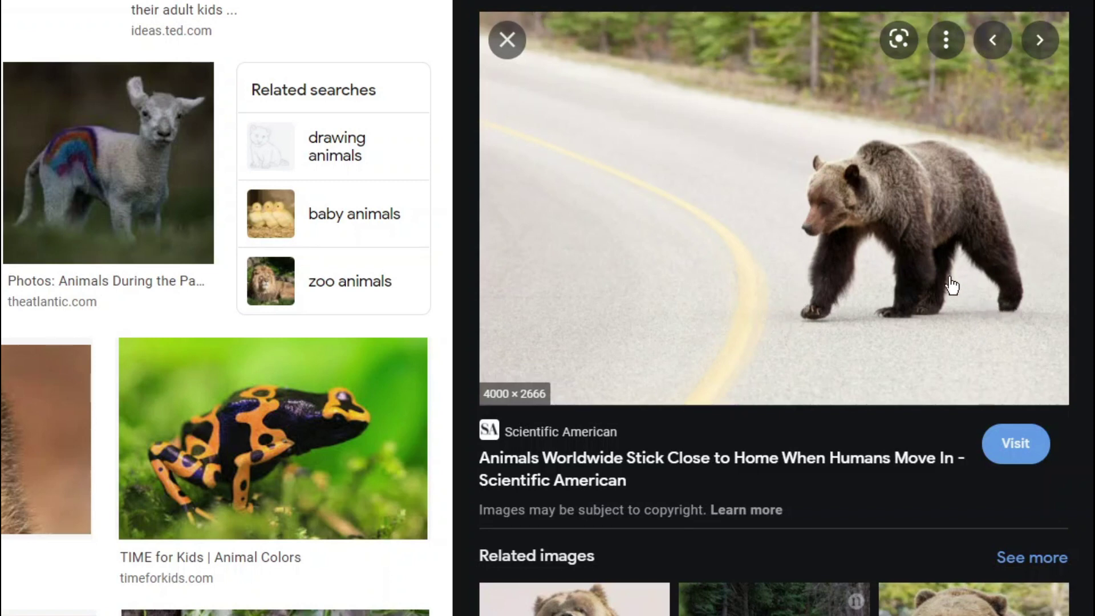
right_click(818, 170)
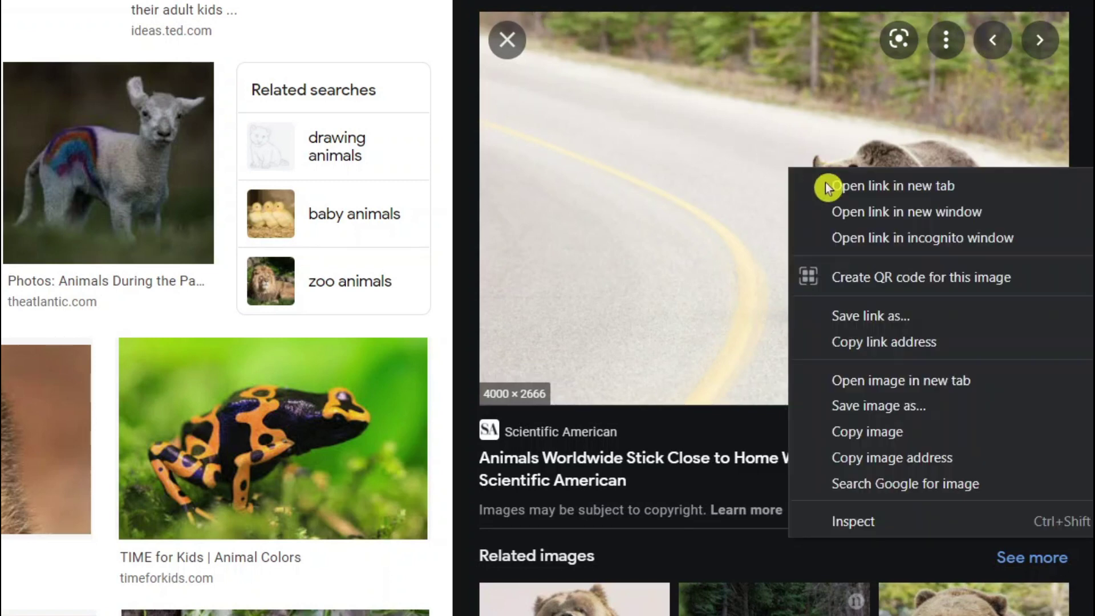
click(913, 429)
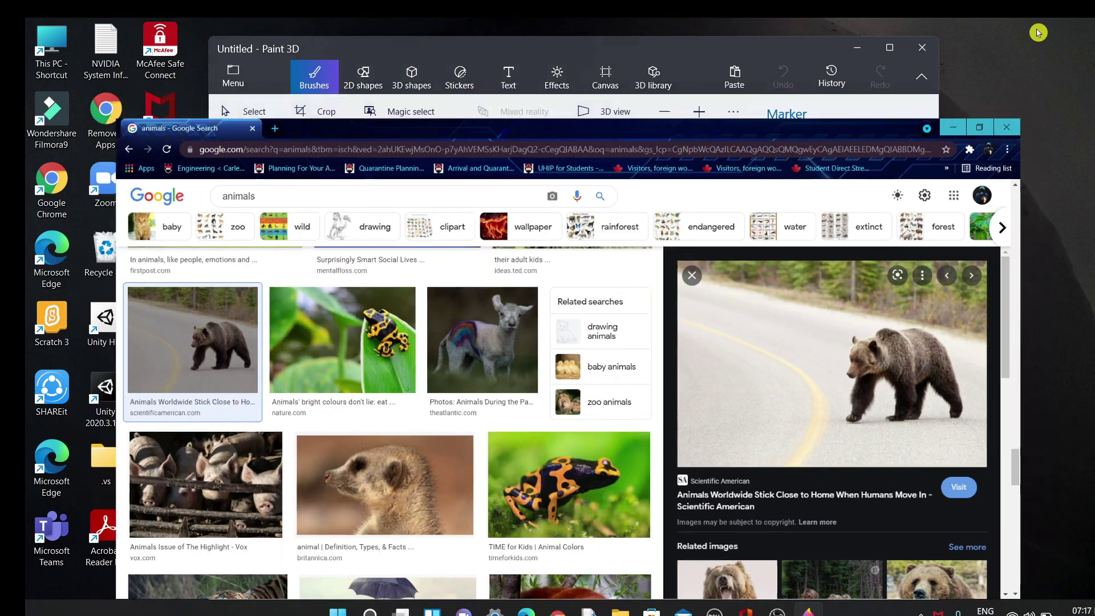
Paste the bear photo into the Paint 3D canvas as a 4000 × 2666 px selection
click(954, 127)
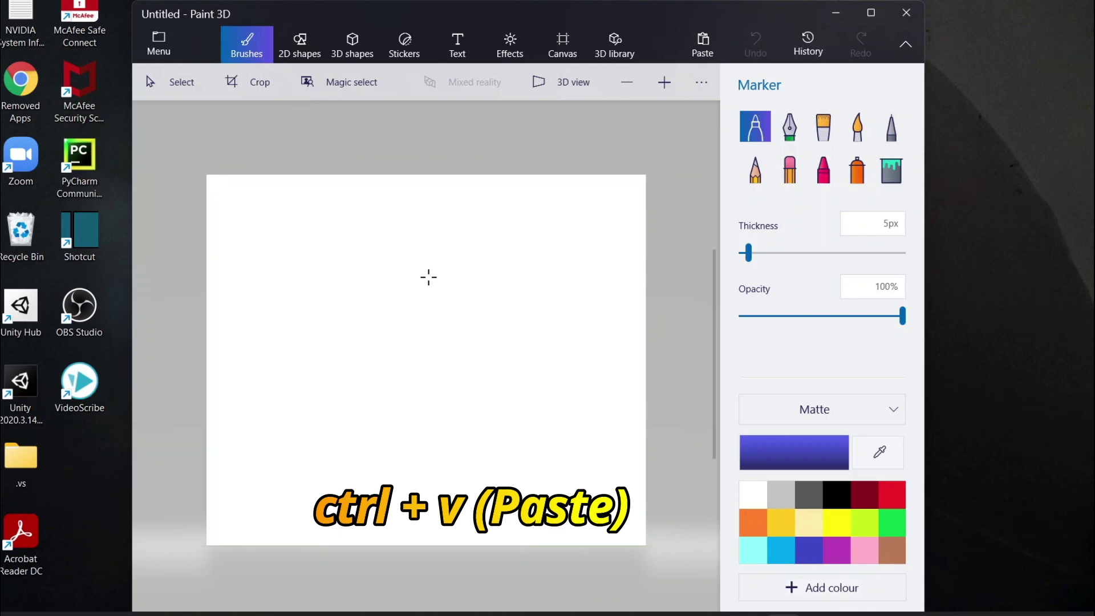
key(ctrl+v)
right_click(443, 285)
click(324, 258)
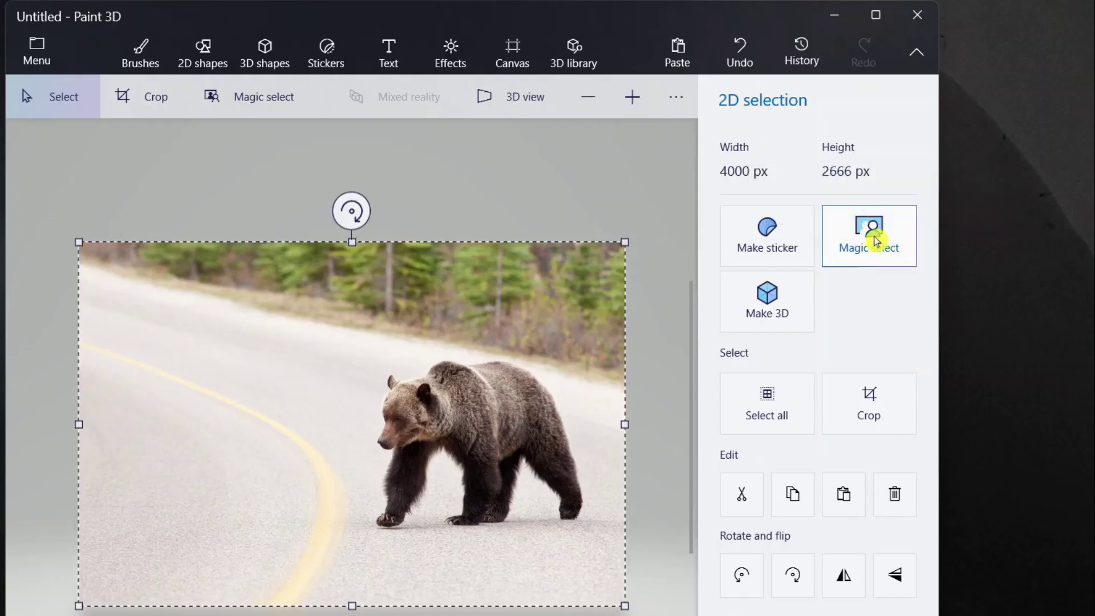
With Magic select, pull all four focus-box edges tight around the bear and generate the cutout
click(876, 239)
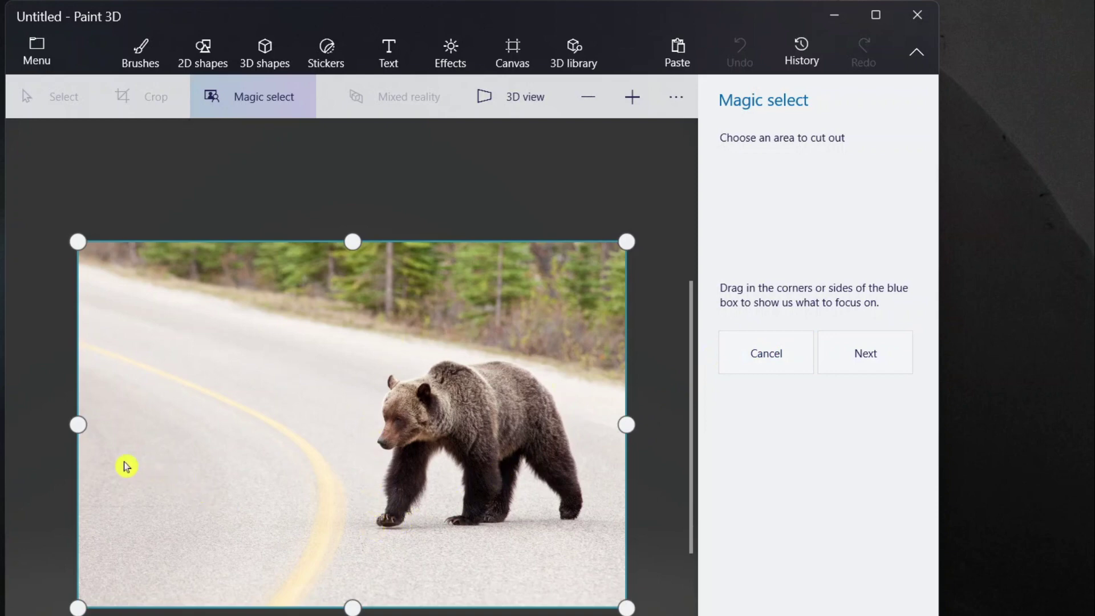
drag(78, 424, 347, 491)
drag(482, 604, 513, 537)
drag(493, 237, 505, 344)
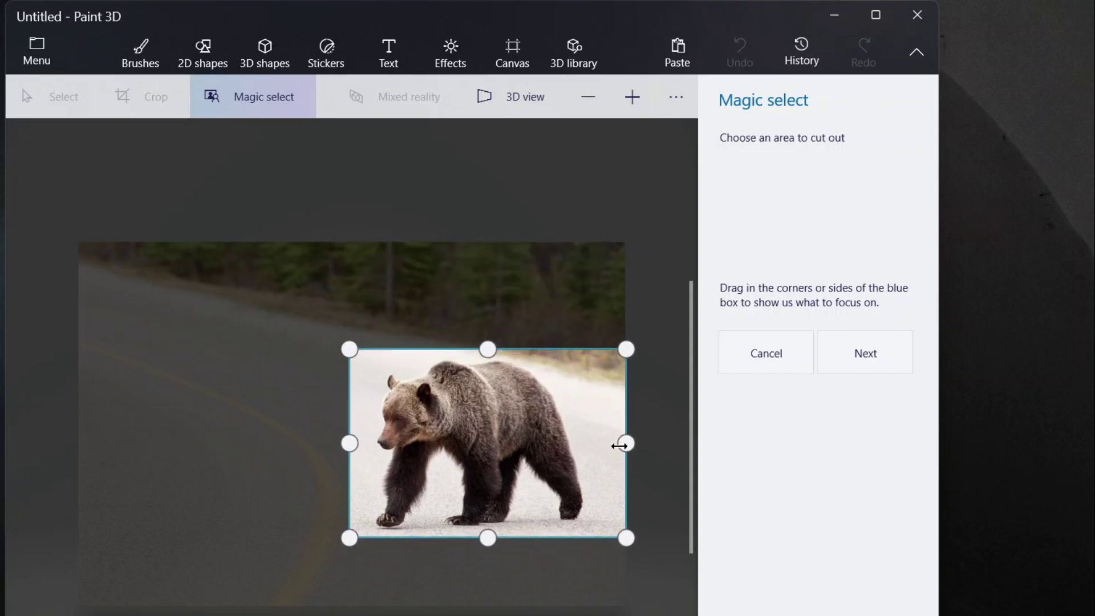
drag(620, 446, 589, 446)
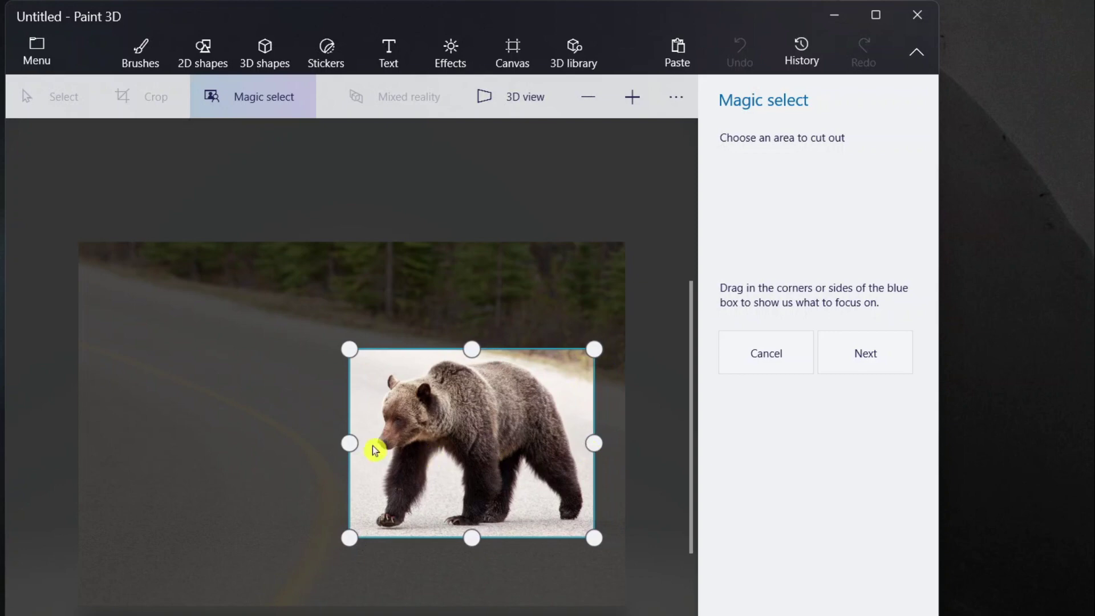
click(855, 366)
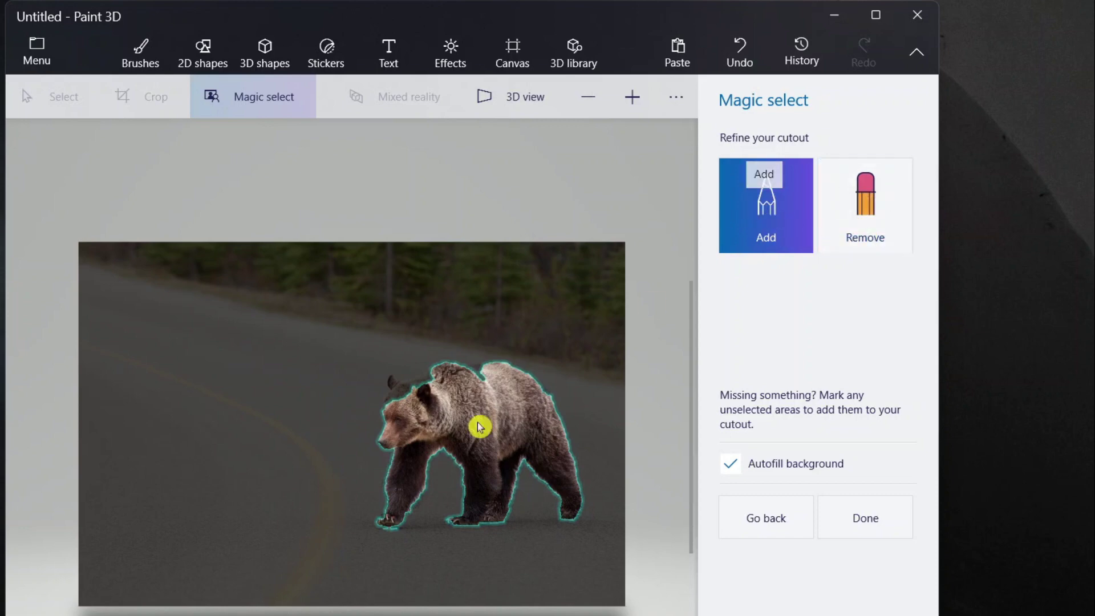
Add the bear's back ear and the notch between ear and head to the cutout
scroll(403, 382, up, 5)
scroll(425, 389, up, 3)
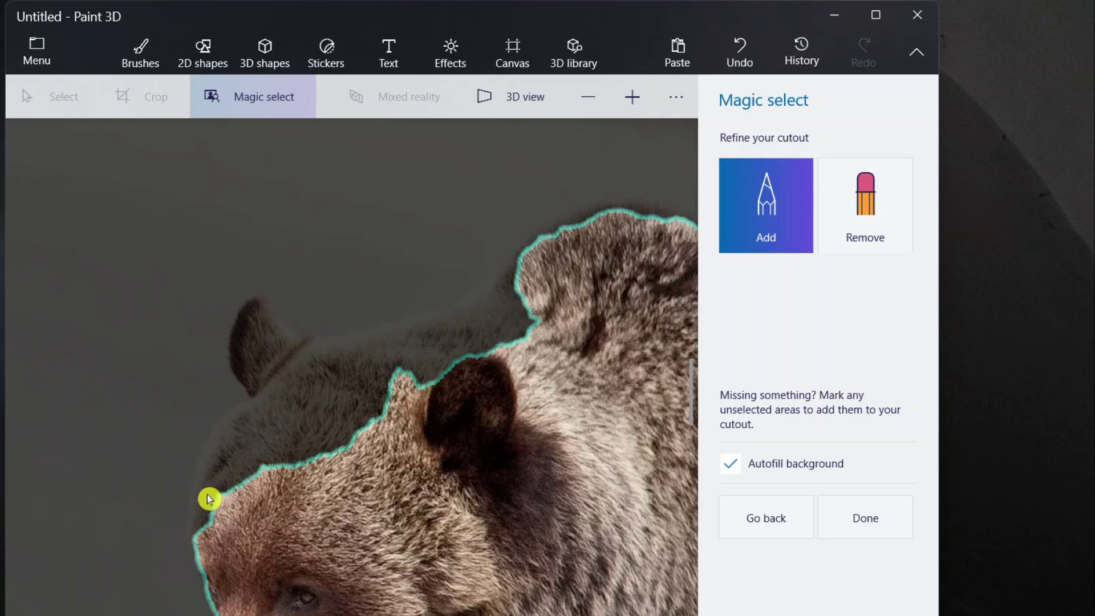
mouse_move(206, 493)
mouse_down()
mouse_move(260, 411)
mouse_move(444, 337)
mouse_move(486, 305)
mouse_up()
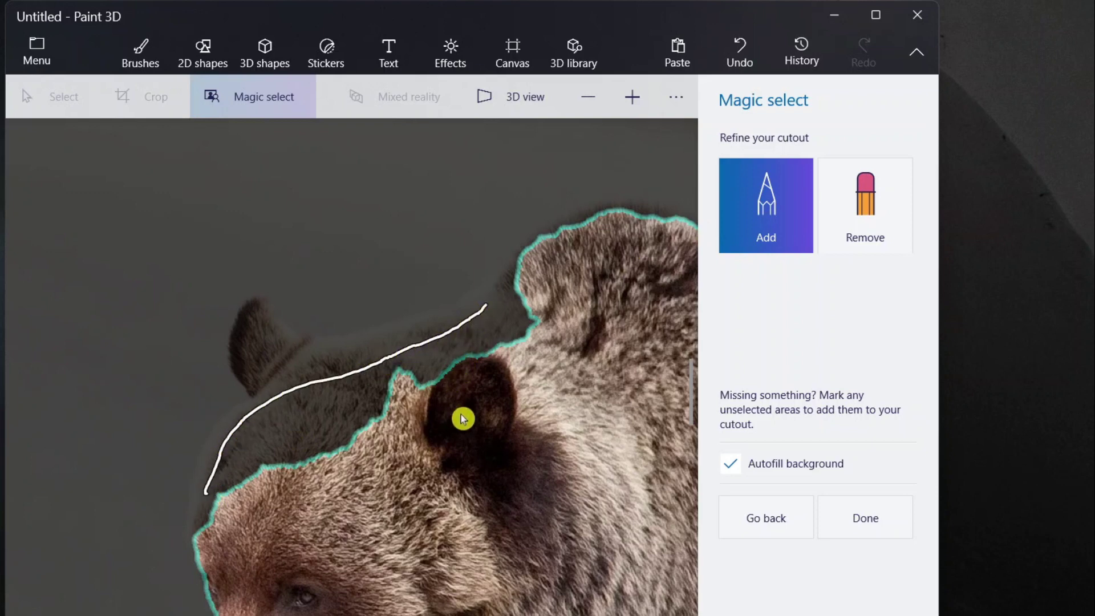
scroll(465, 420, down, 2)
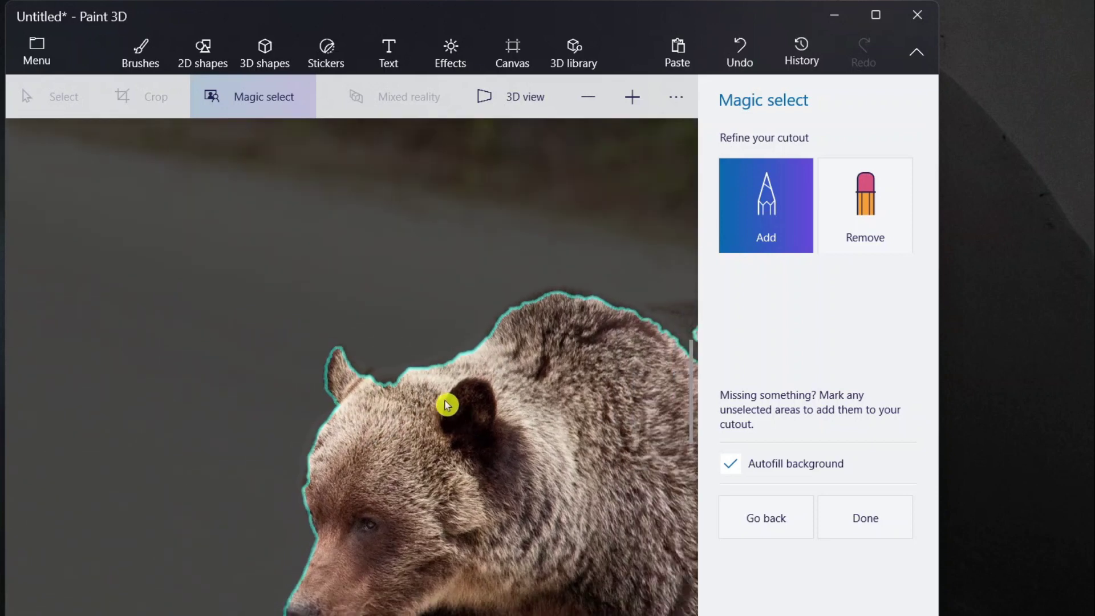
scroll(416, 402, up, 2)
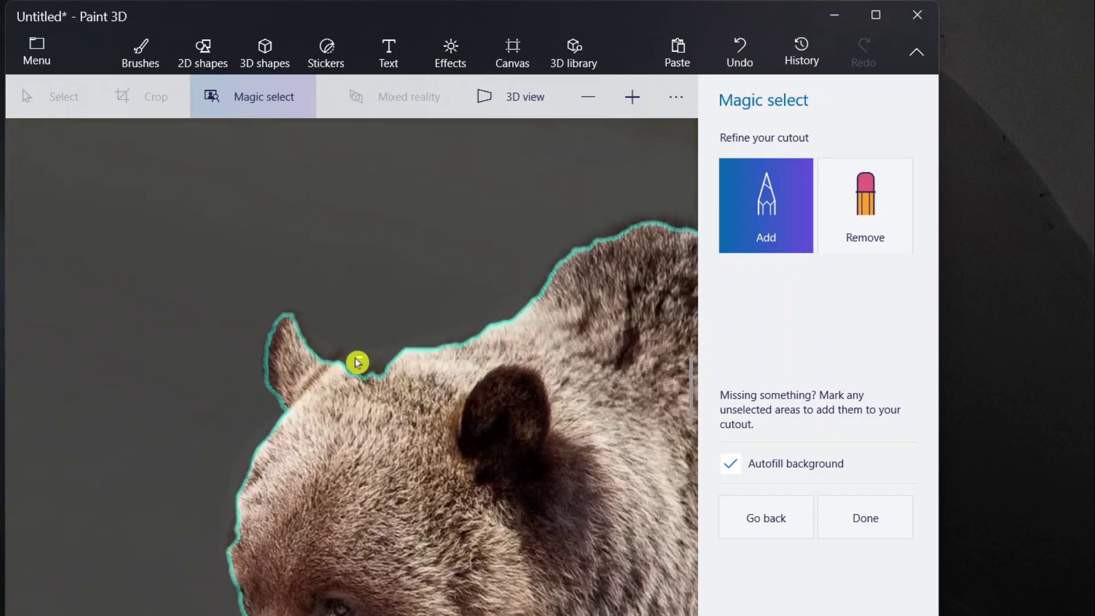
drag(349, 362, 330, 345)
scroll(474, 383, down, 5)
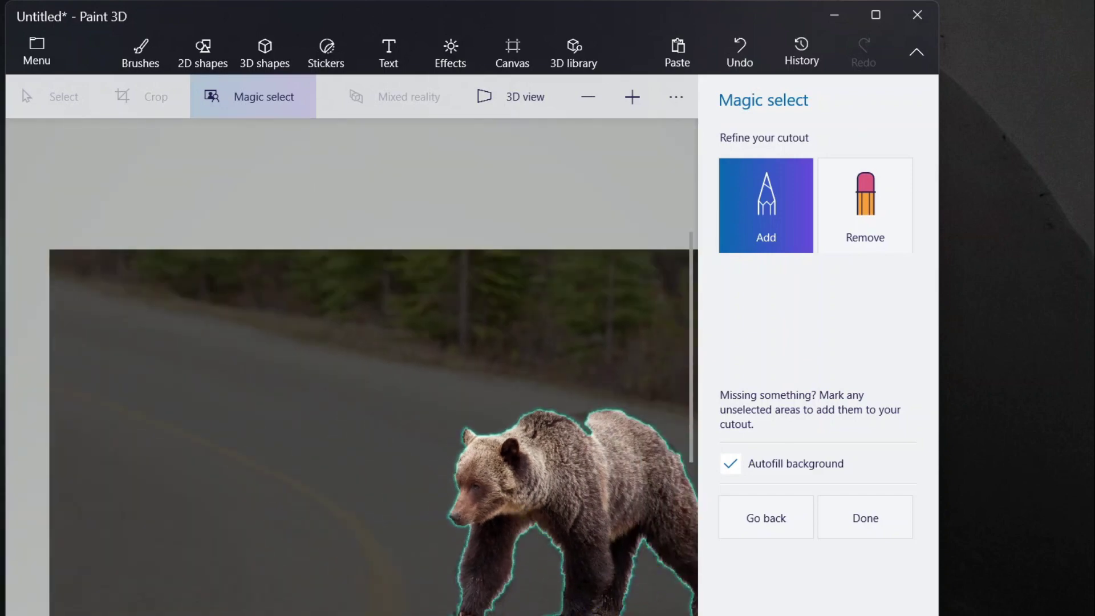
scroll(301, 573, down, 4)
scroll(498, 525, up, 4)
scroll(554, 551, down, 2)
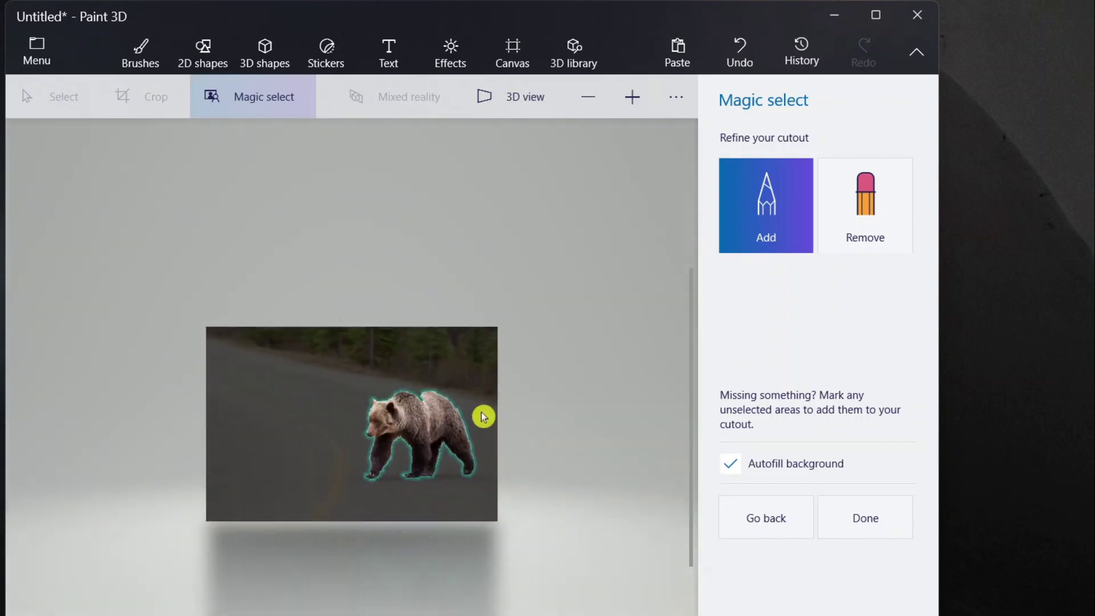
scroll(484, 413, up, 5)
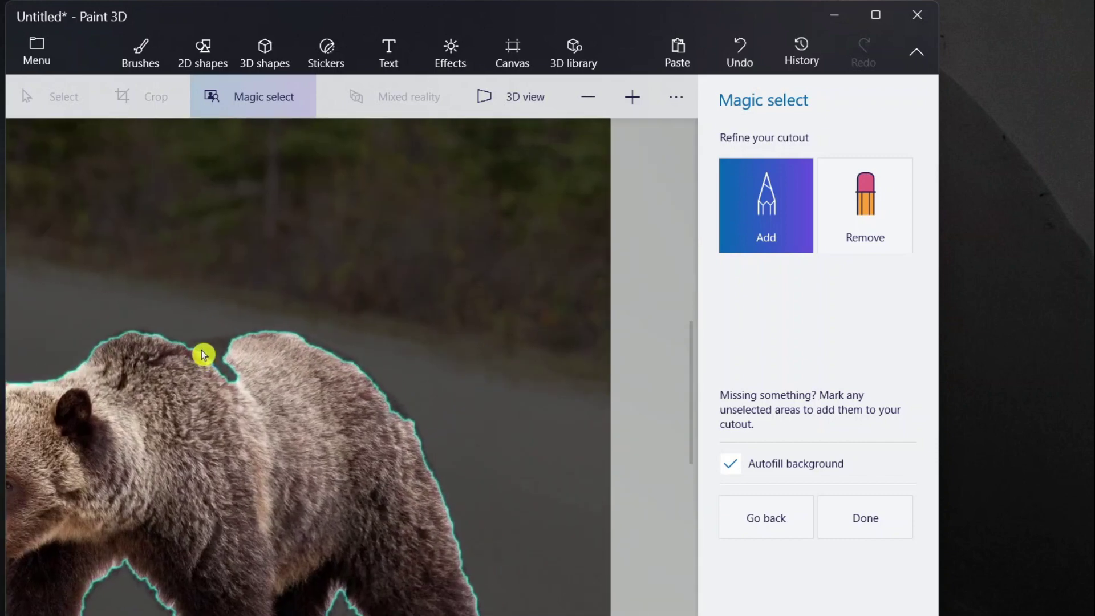
Add the dip between head and back and the fur along the back edge
mouse_move(203, 354)
mouse_down()
mouse_move(228, 352)
mouse_move(320, 396)
mouse_up()
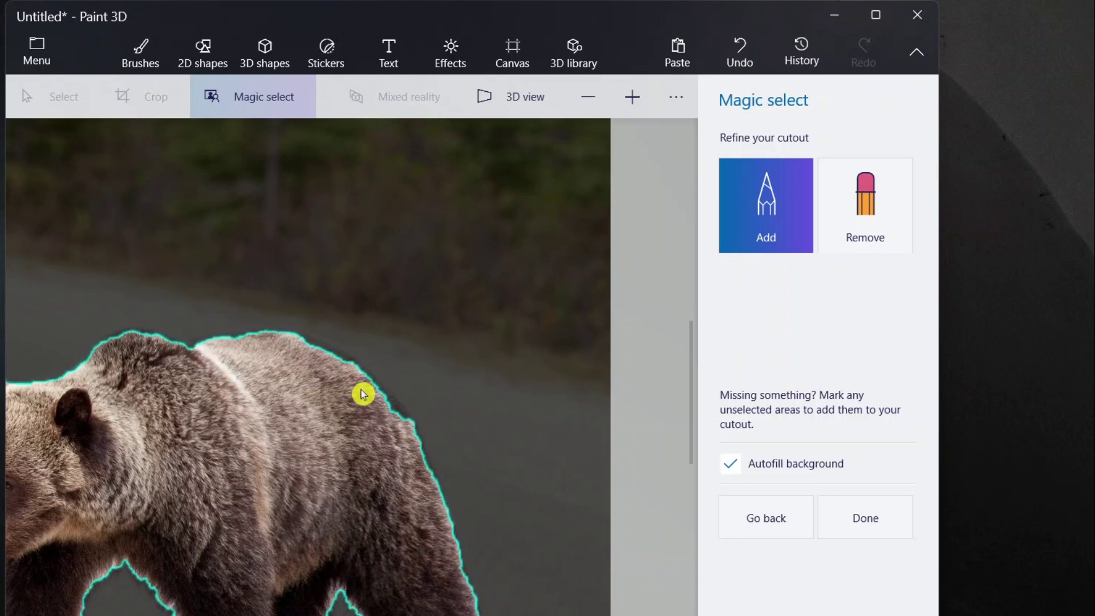
drag(313, 341, 392, 396)
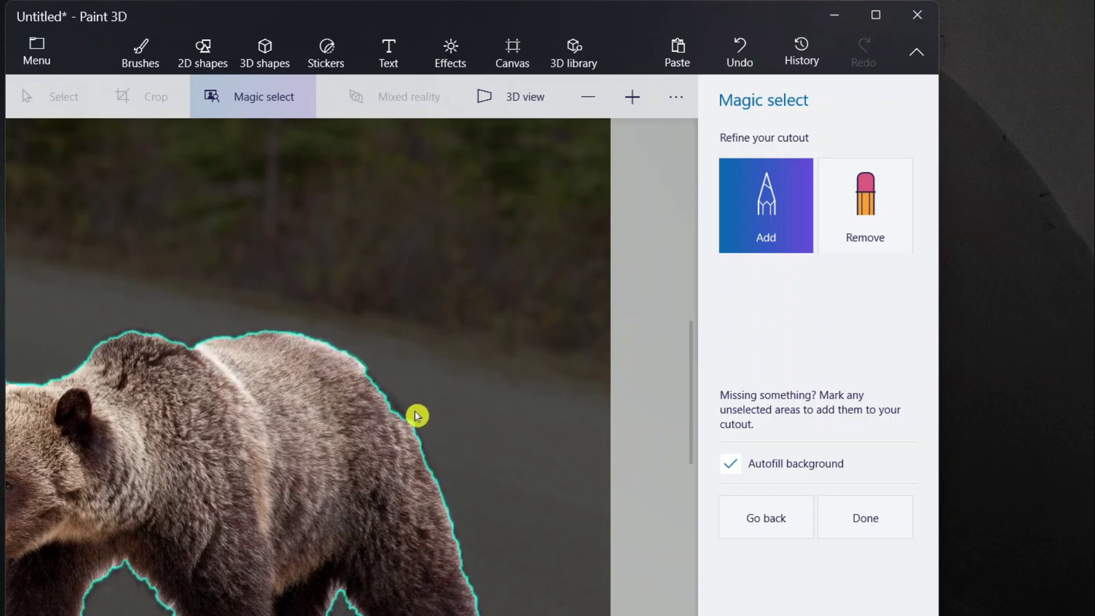
scroll(391, 386, up, 5)
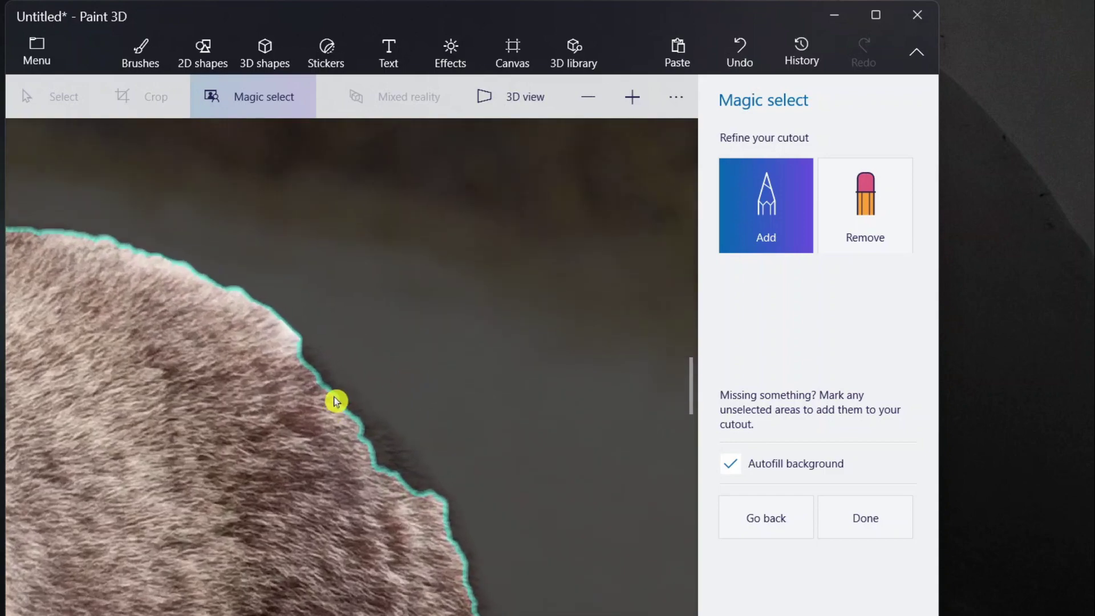
drag(366, 431, 401, 462)
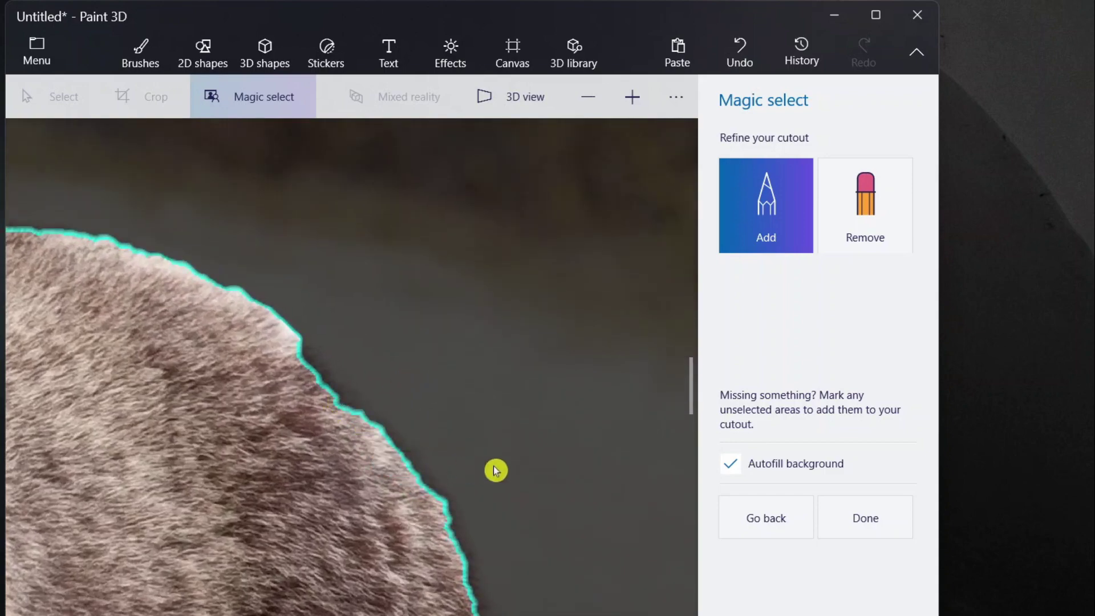
scroll(496, 466, down, 2)
drag(365, 387, 390, 409)
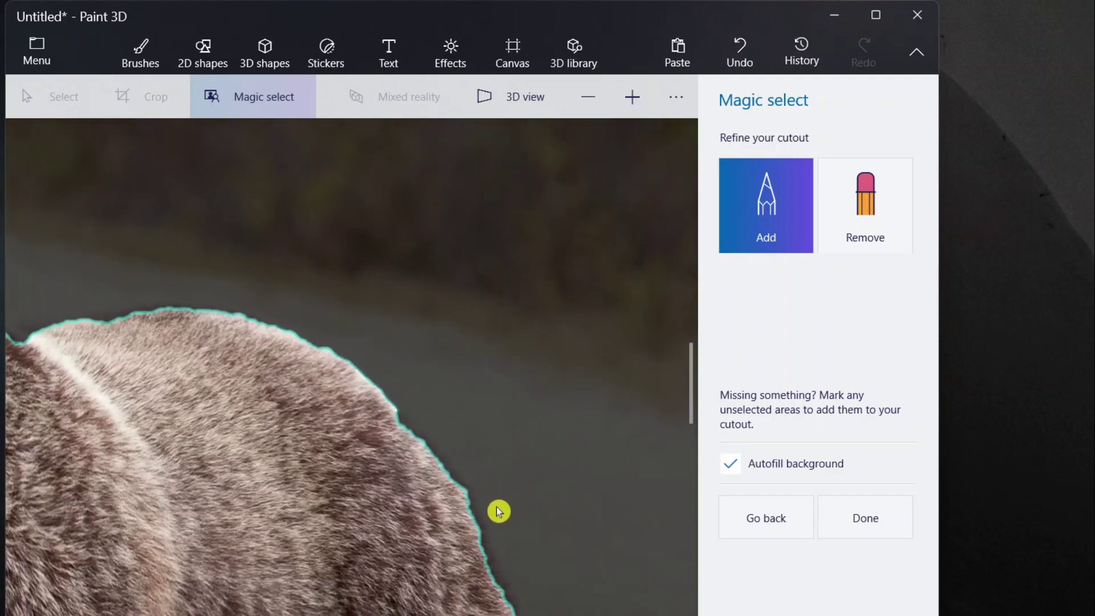
drag(410, 421, 459, 482)
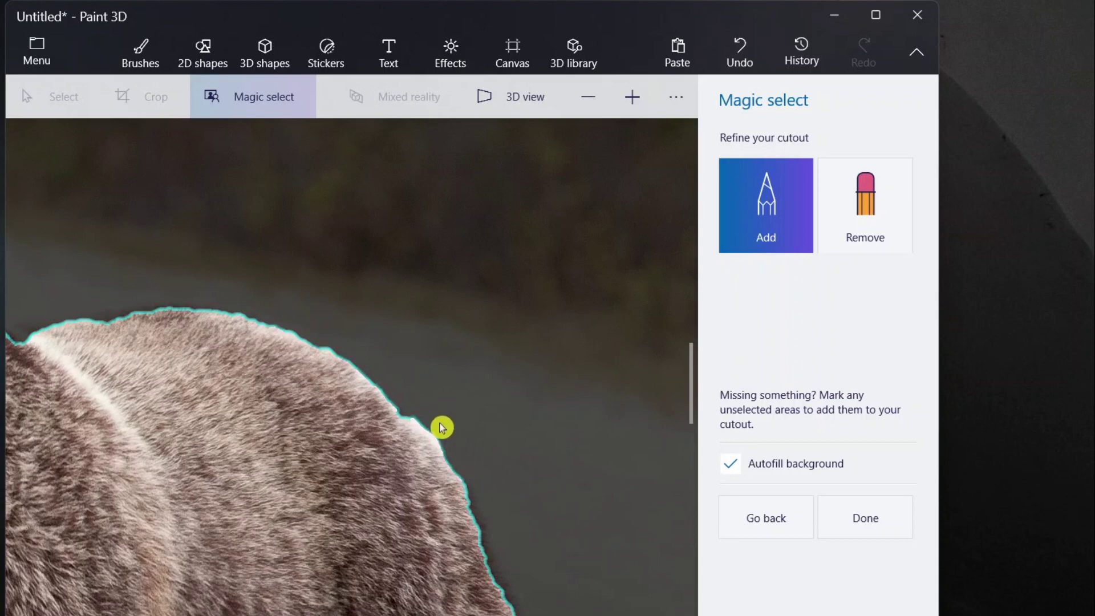
scroll(502, 423, down, 2)
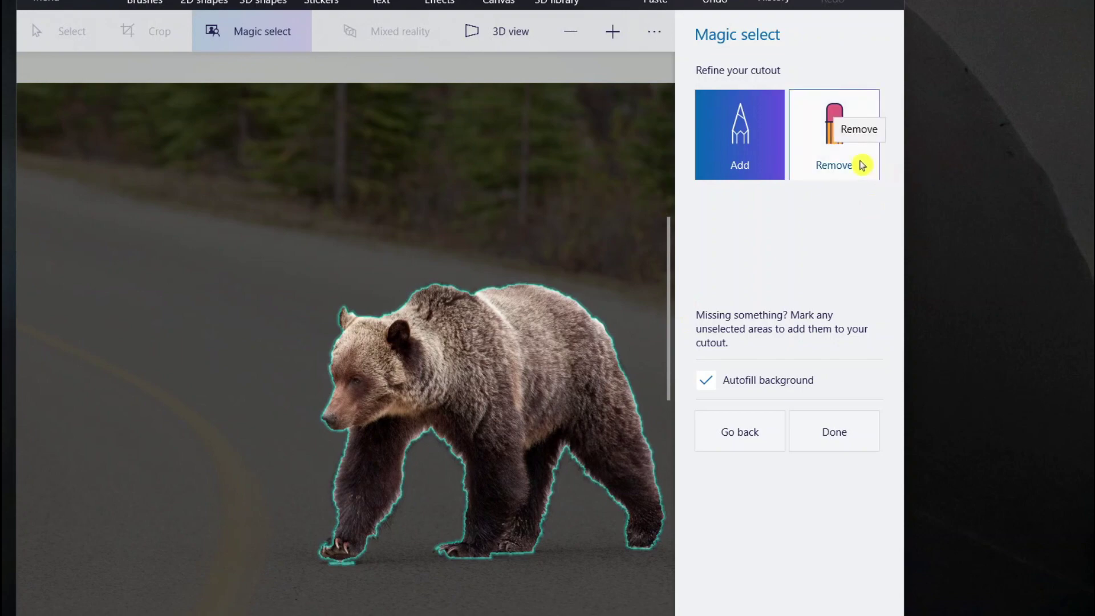
Remove the ground strip under the bear's front paw from the cutout
click(863, 166)
scroll(336, 568, up, 8)
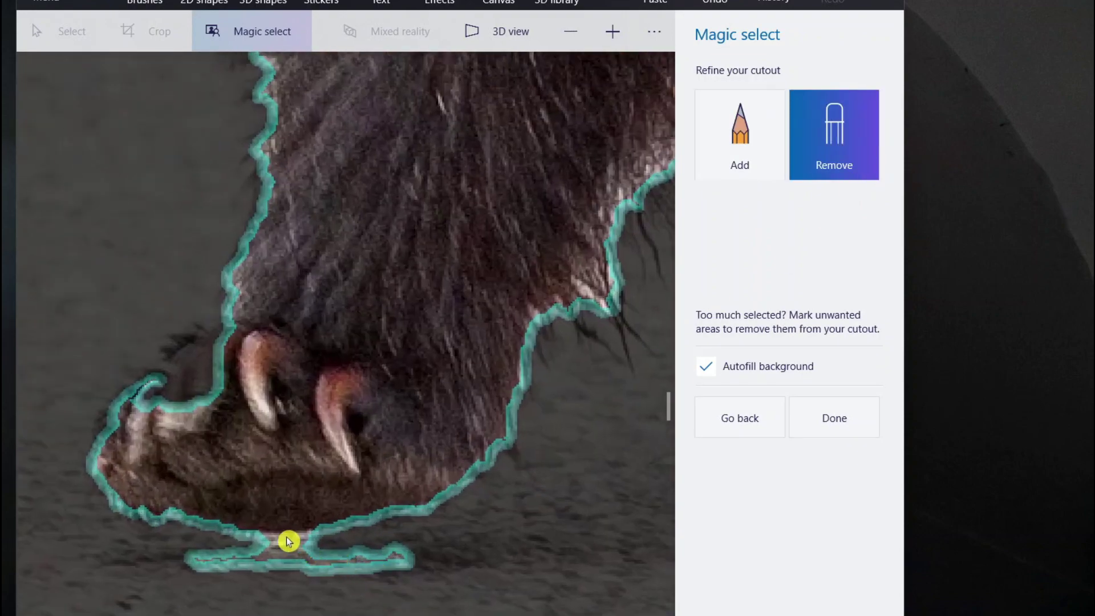
mouse_move(272, 549)
mouse_down()
mouse_move(374, 528)
mouse_move(423, 550)
mouse_up()
scroll(424, 547, down, 2)
scroll(423, 547, down, 3)
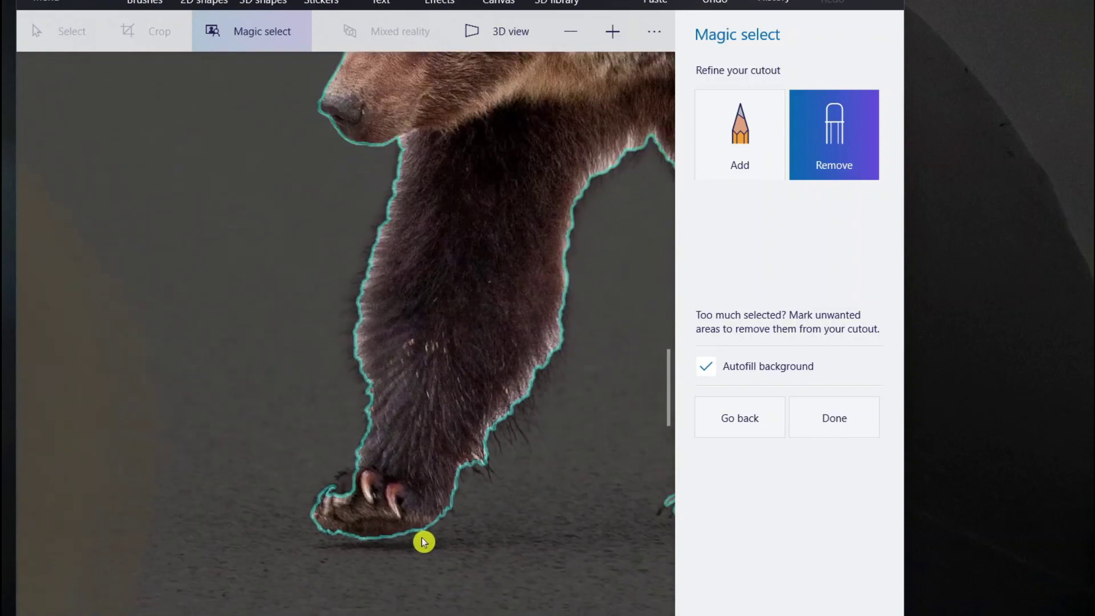
scroll(372, 515, up, 2)
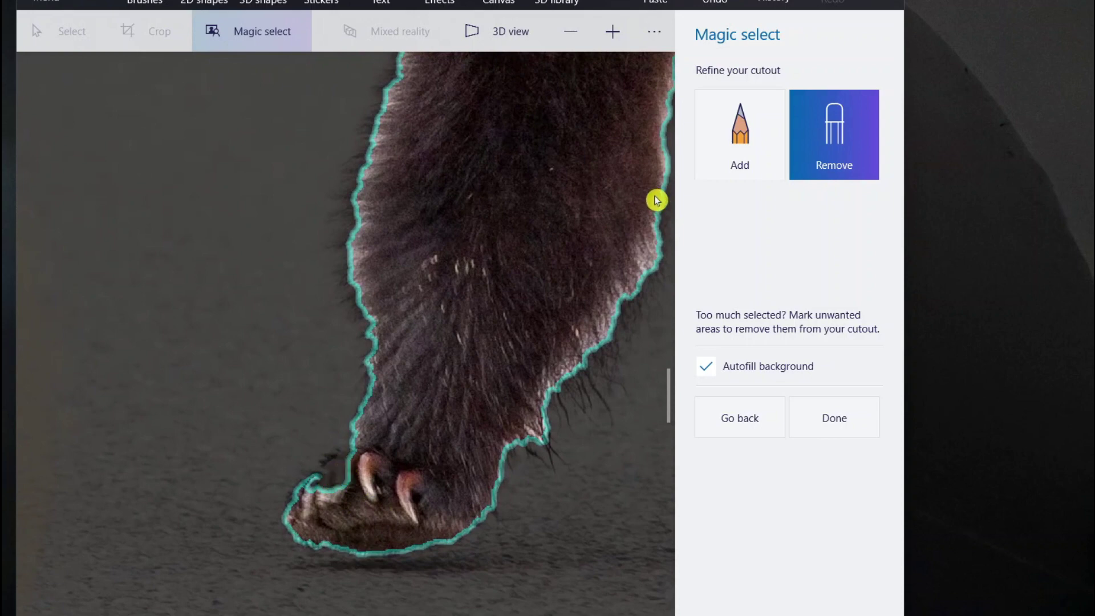
Add the front paw's claws back into the cutout with the Add tool
click(723, 144)
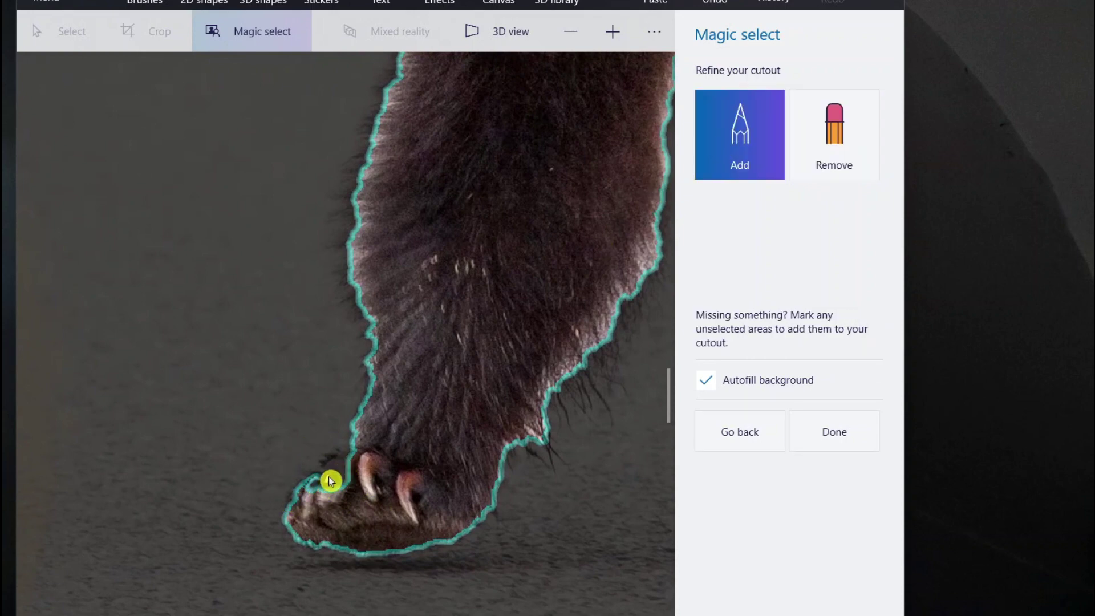
drag(327, 481, 335, 464)
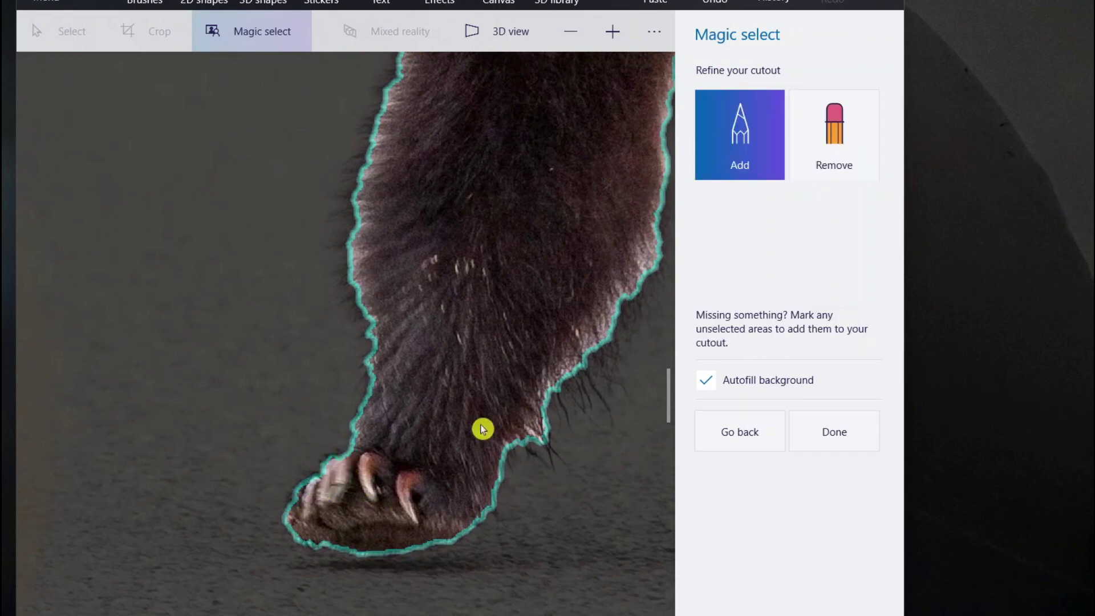
scroll(477, 411, down, 3)
scroll(527, 393, down, 5)
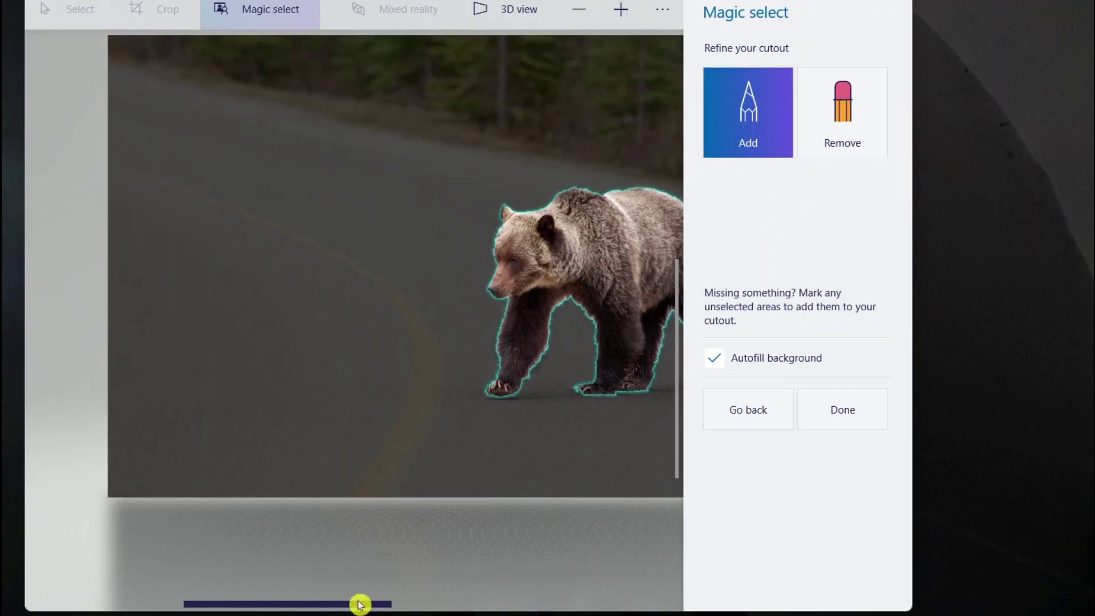
drag(357, 601, 484, 604)
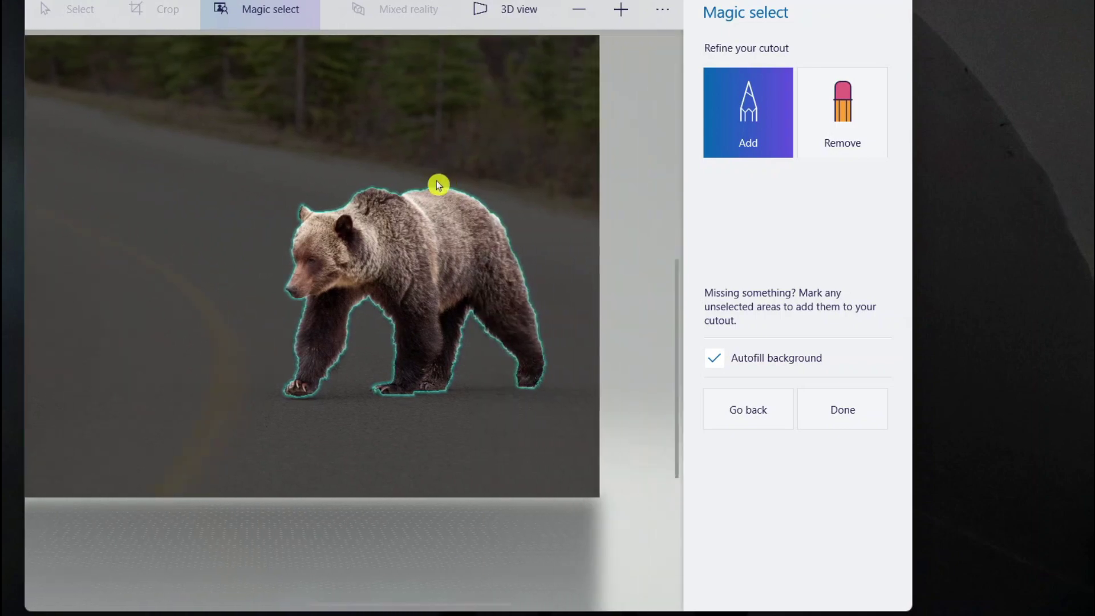
scroll(438, 184, up, 3)
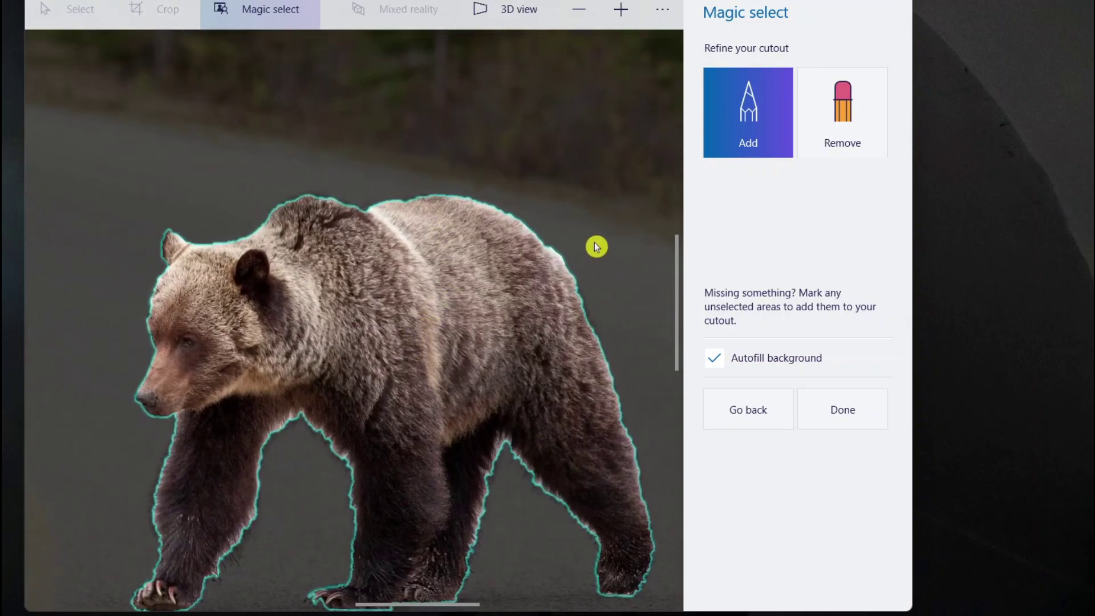
scroll(582, 235, up, 2)
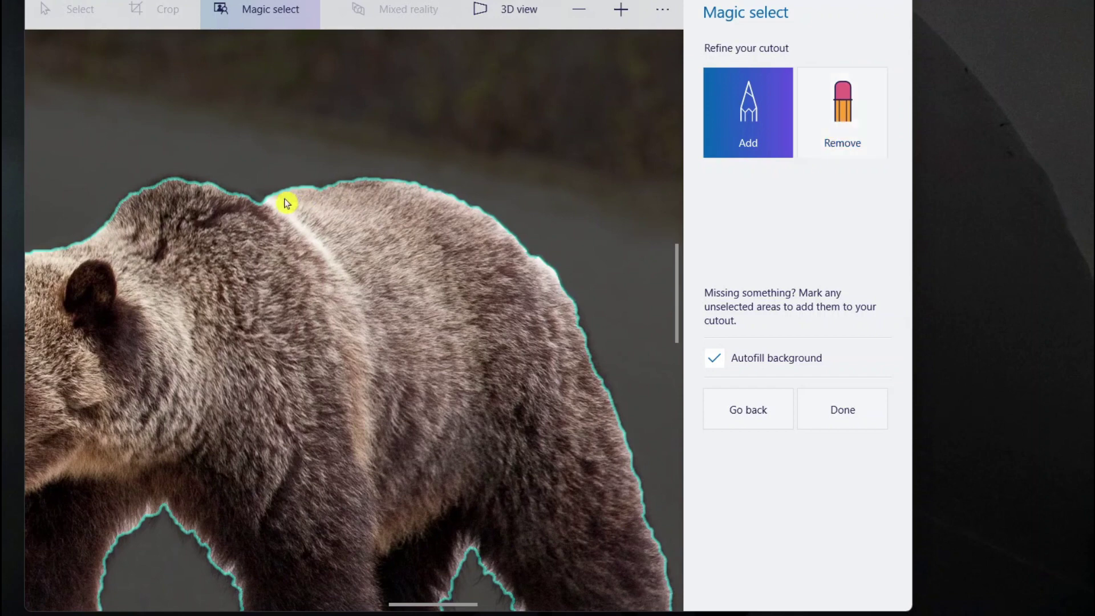
Add the top of the bear's head to the cutout
drag(179, 183, 200, 181)
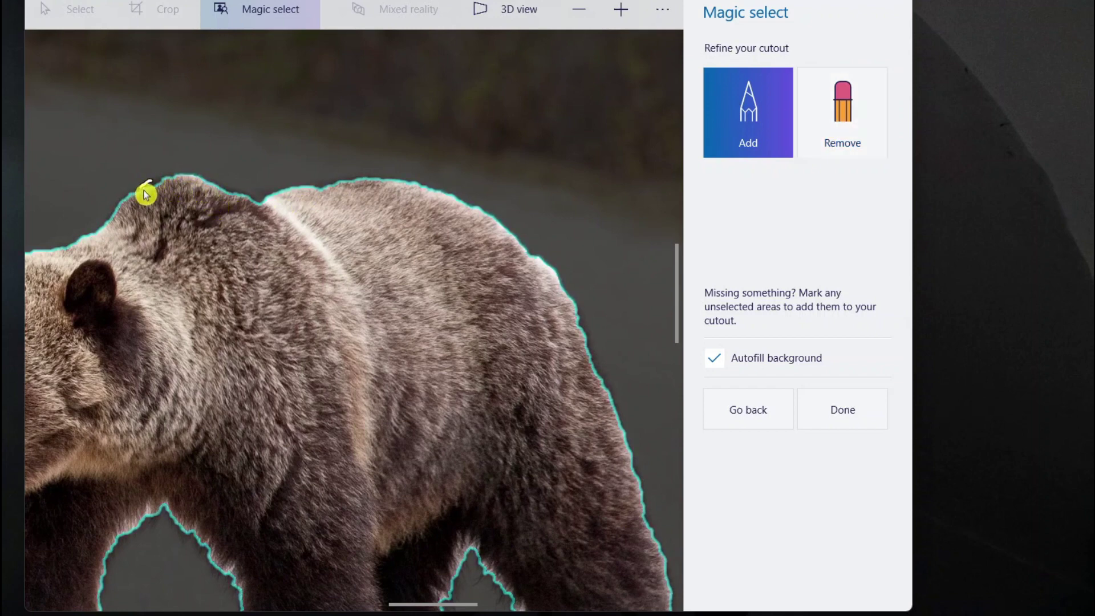
scroll(284, 217, down, 1)
scroll(284, 217, down, 3)
scroll(311, 377, down, 1)
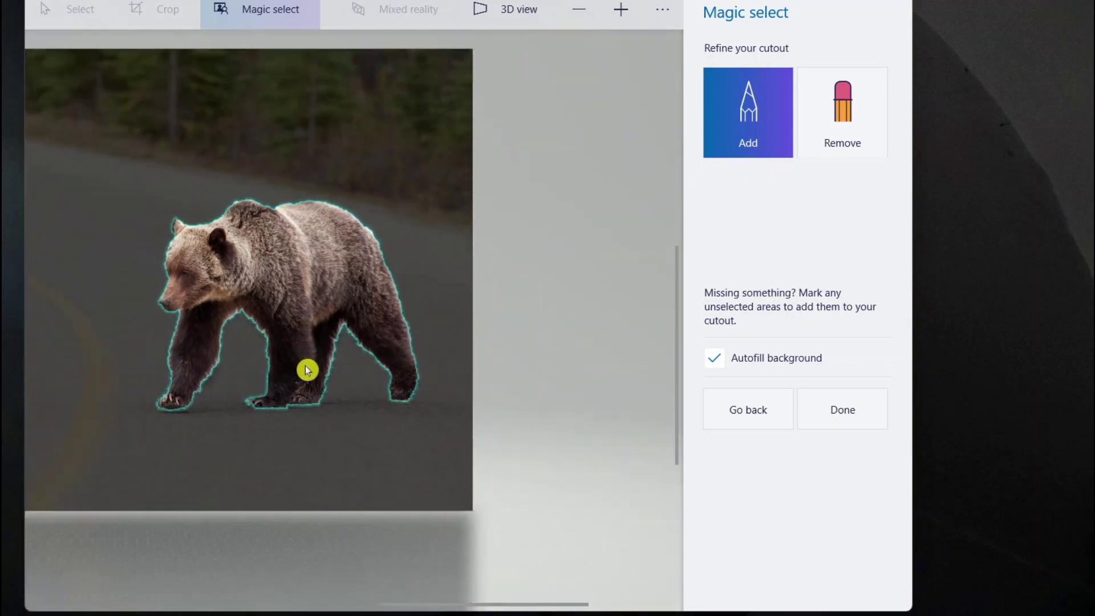
scroll(337, 388, up, 1)
scroll(447, 325, down, 1)
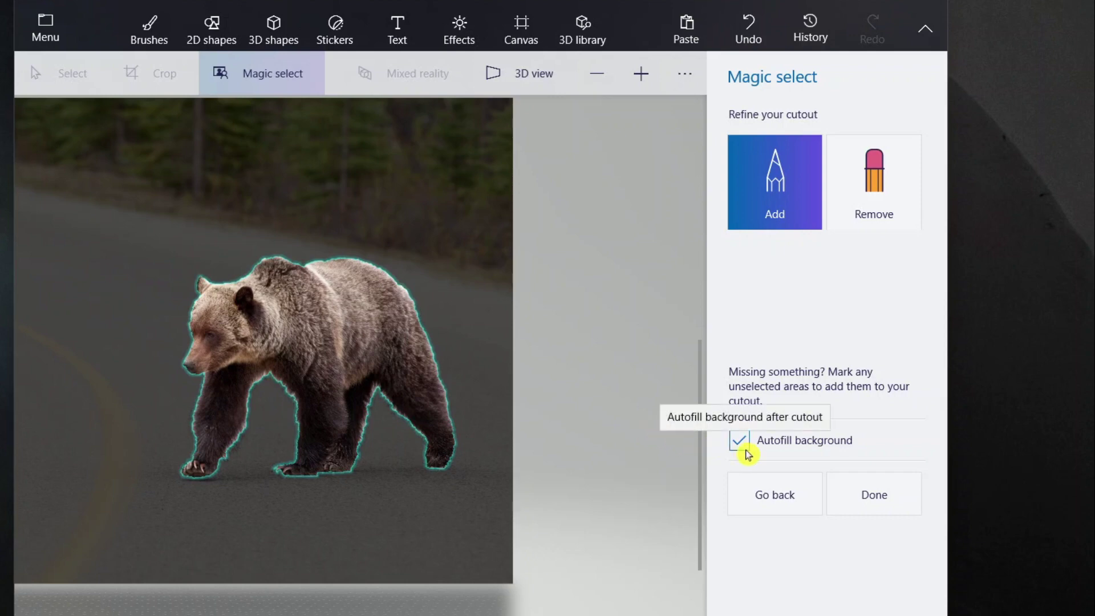
Finish the bear cutout, drag it left toward the photo's middle, and copy it
click(885, 510)
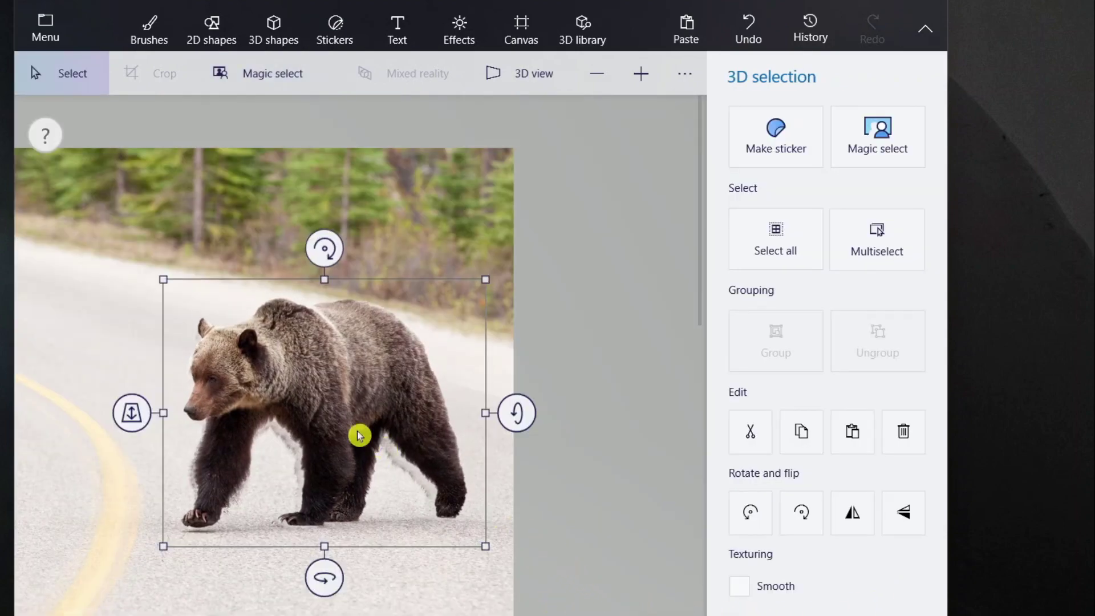
scroll(629, 501, down, 3)
scroll(630, 501, up, 3)
scroll(557, 415, down, 3)
scroll(525, 228, up, 3)
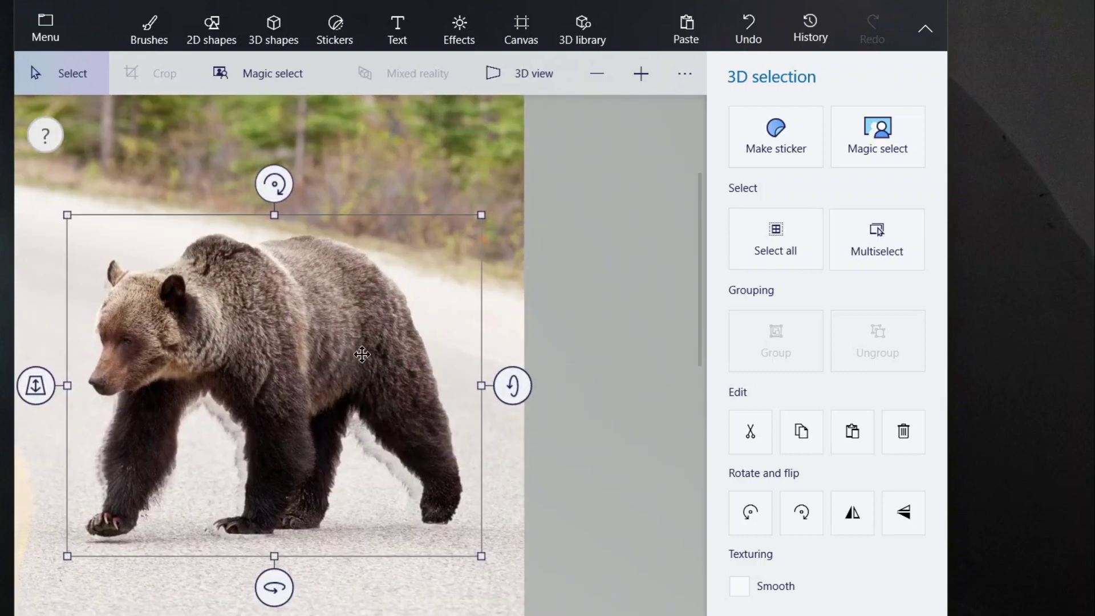
scroll(440, 357, down, 3)
drag(431, 346, 355, 338)
right_click(355, 341)
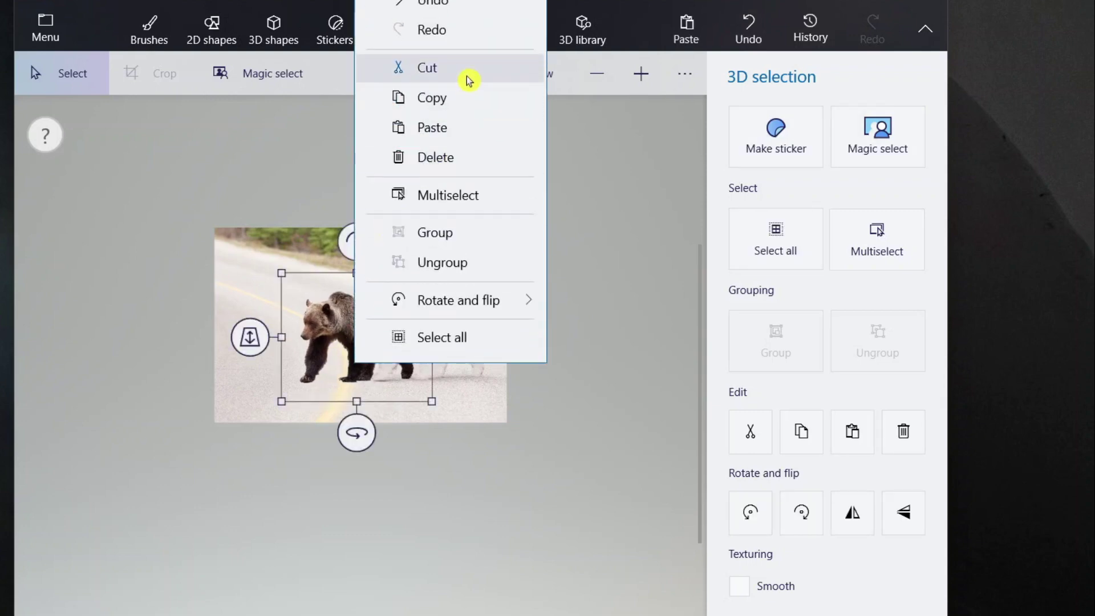
click(484, 101)
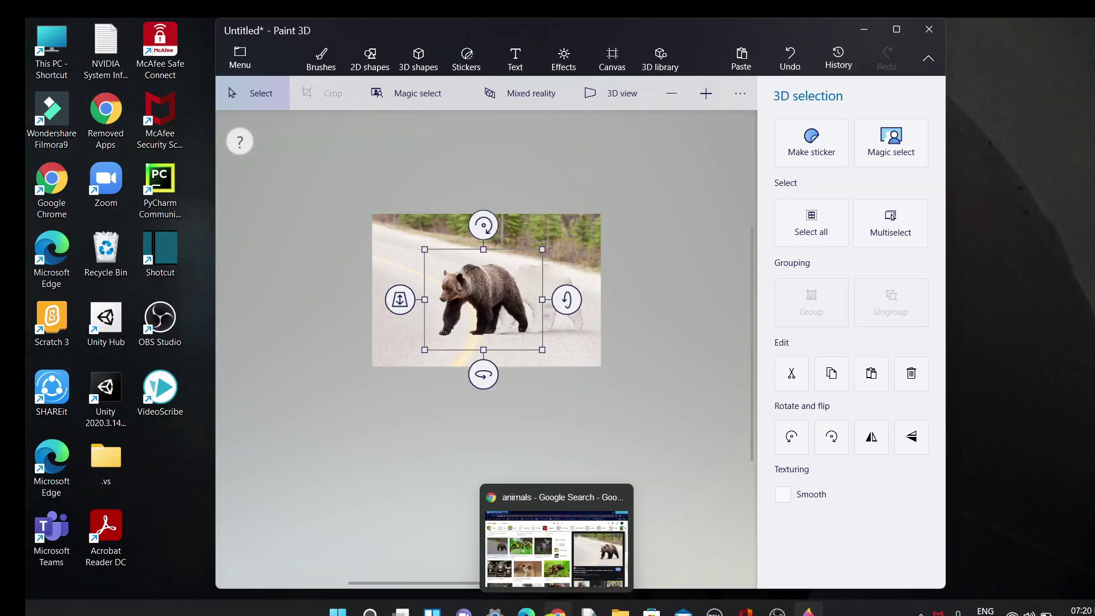
Load canva.com in a new Chrome tab and start a blank Logo design
key(alt+Tab)
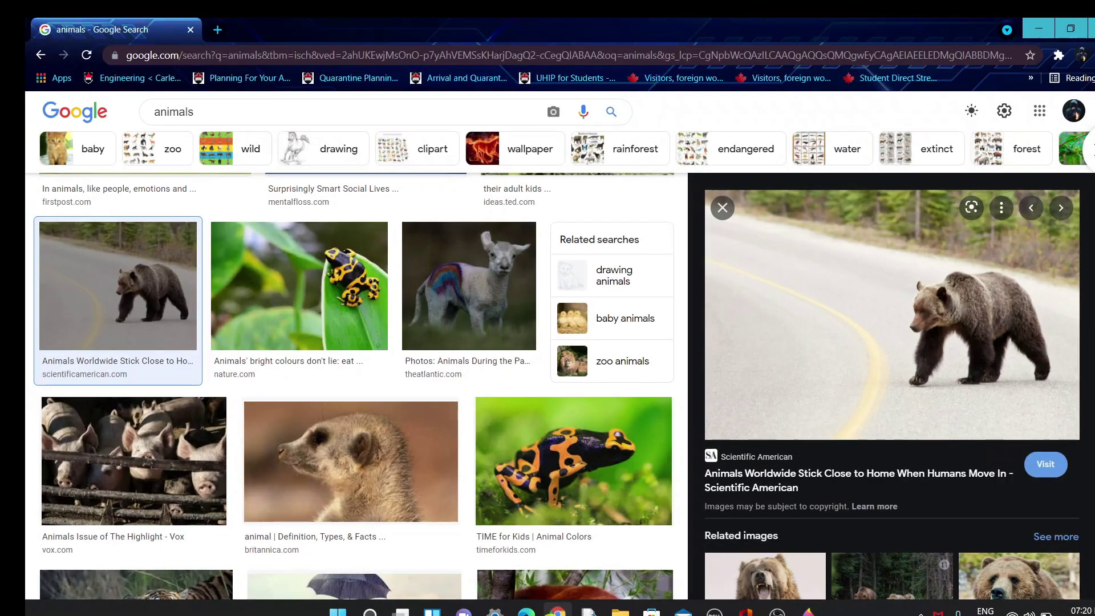
click(219, 30)
text(canva.com)
key(Return)
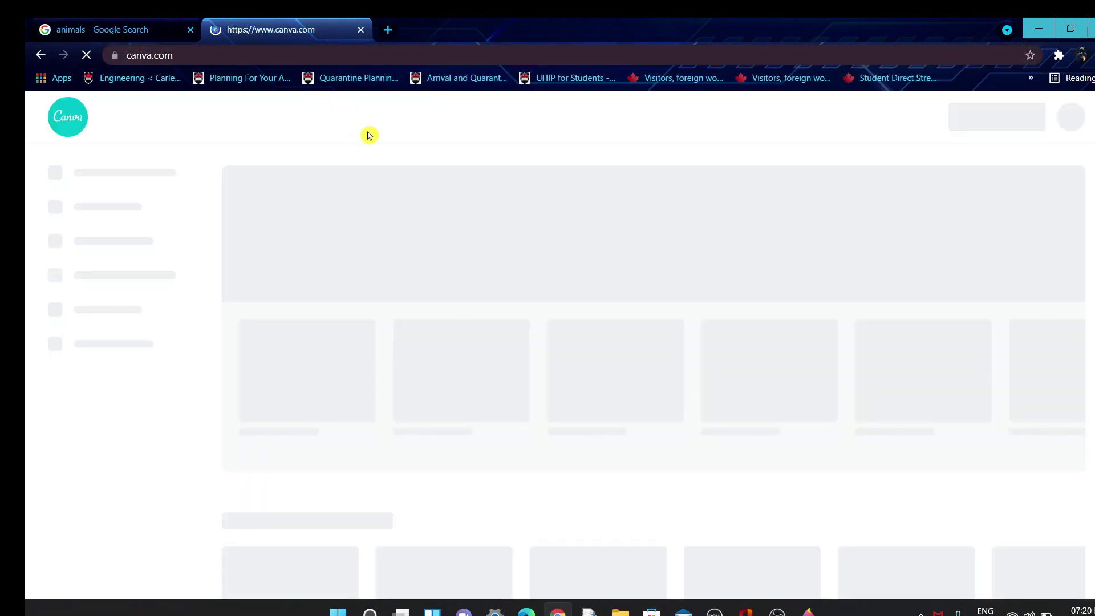
mouse_move(368, 134)
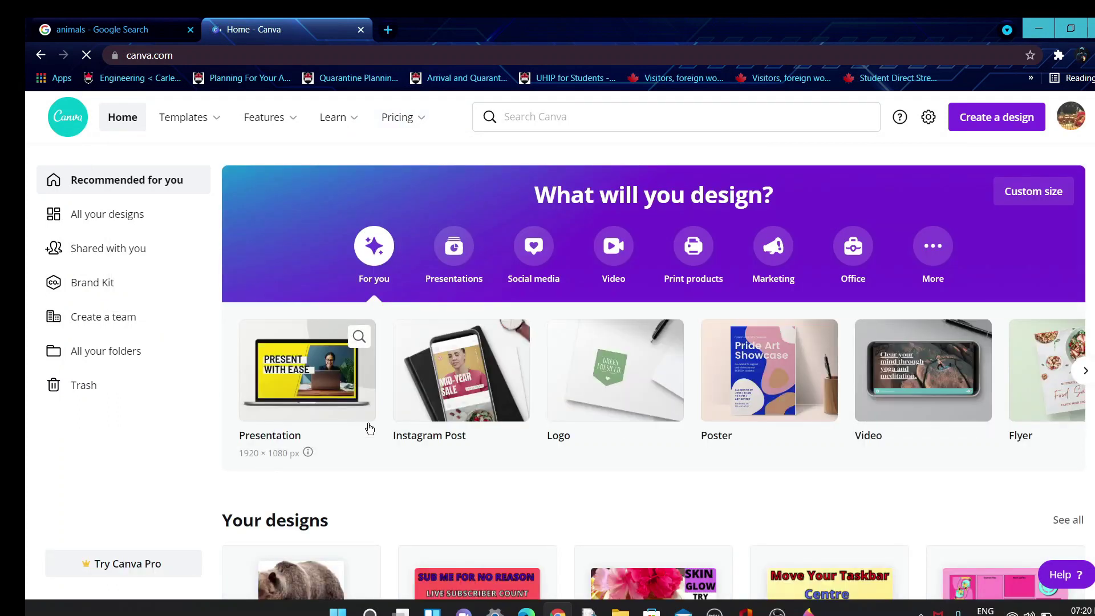
scroll(837, 484, down, 2)
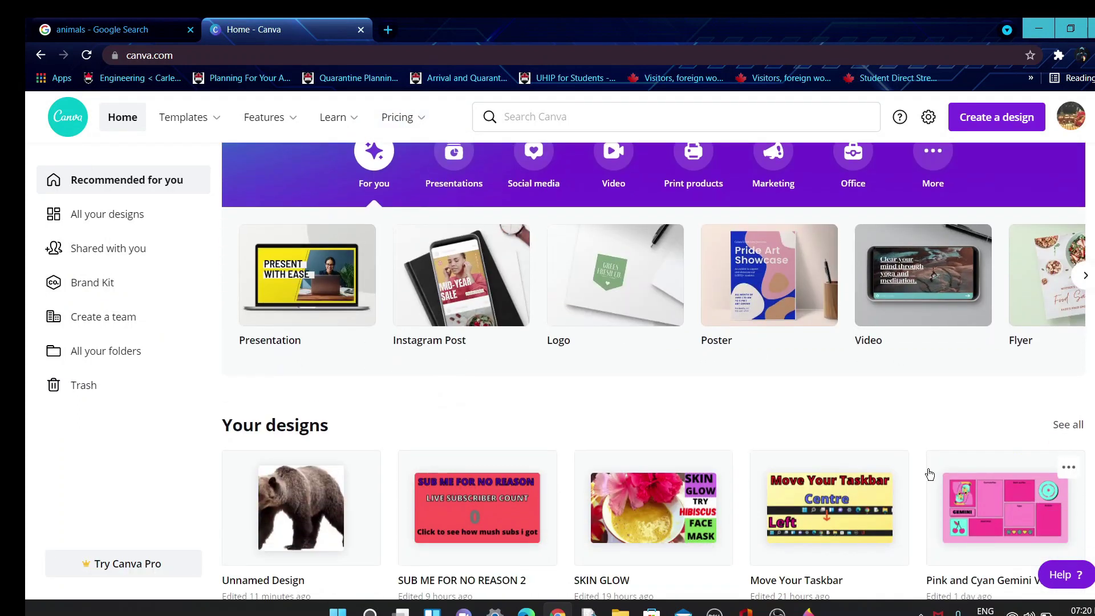
scroll(409, 416, up, 2)
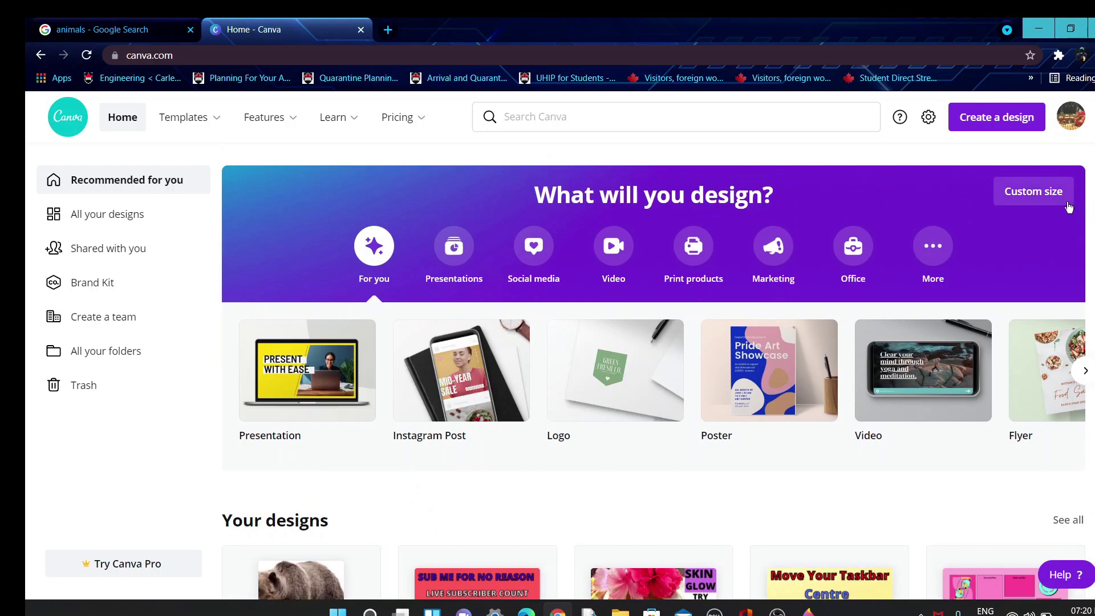
click(617, 395)
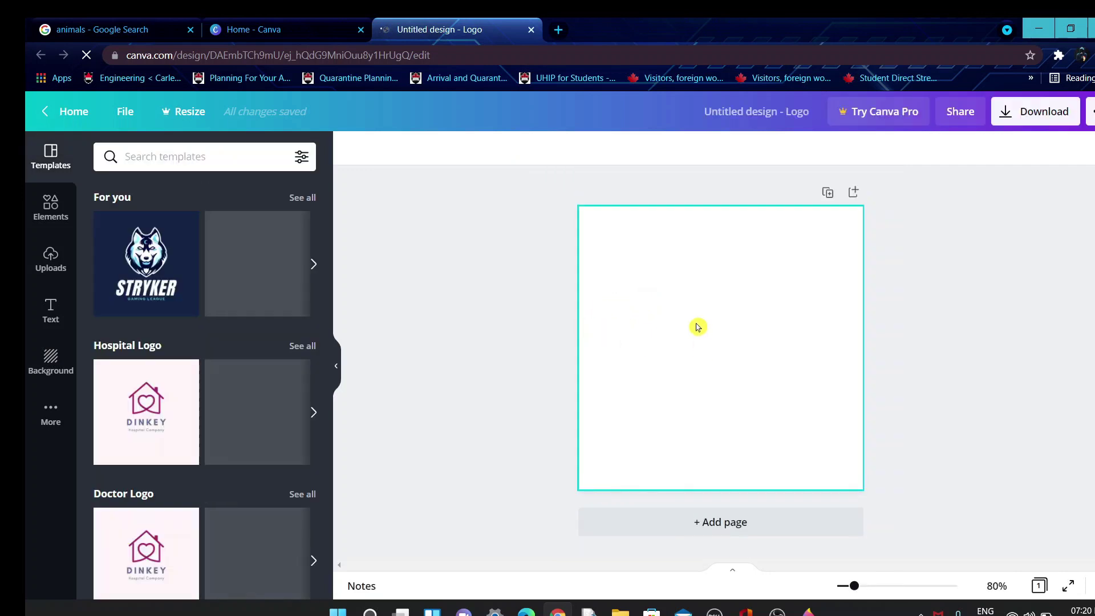
Paste the copied cut-out bear onto the blank Canva logo page with Ctrl+V
right_click(697, 325)
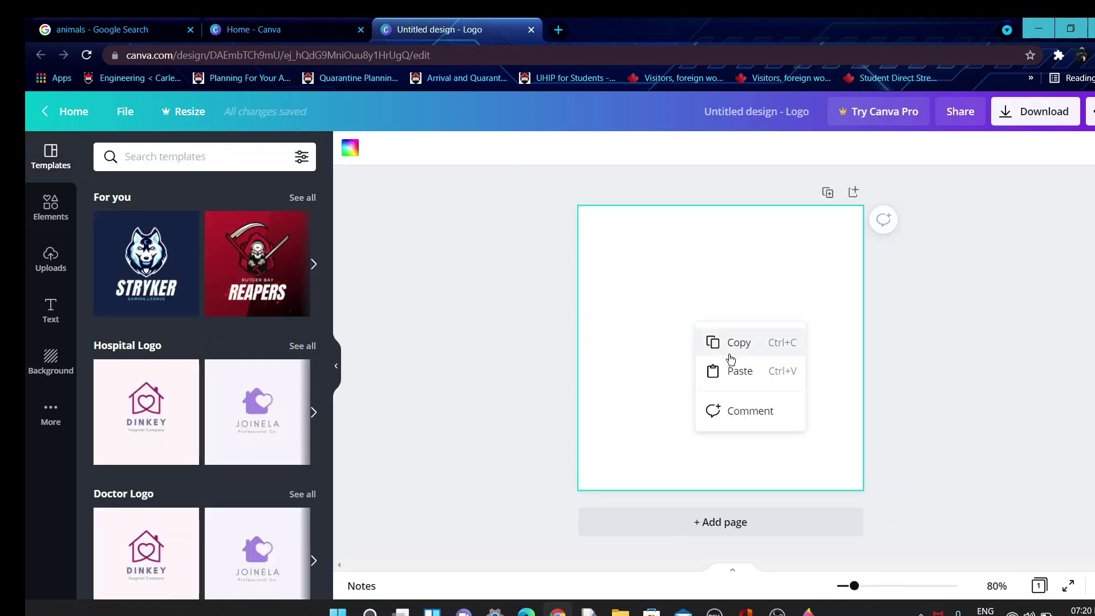
click(732, 283)
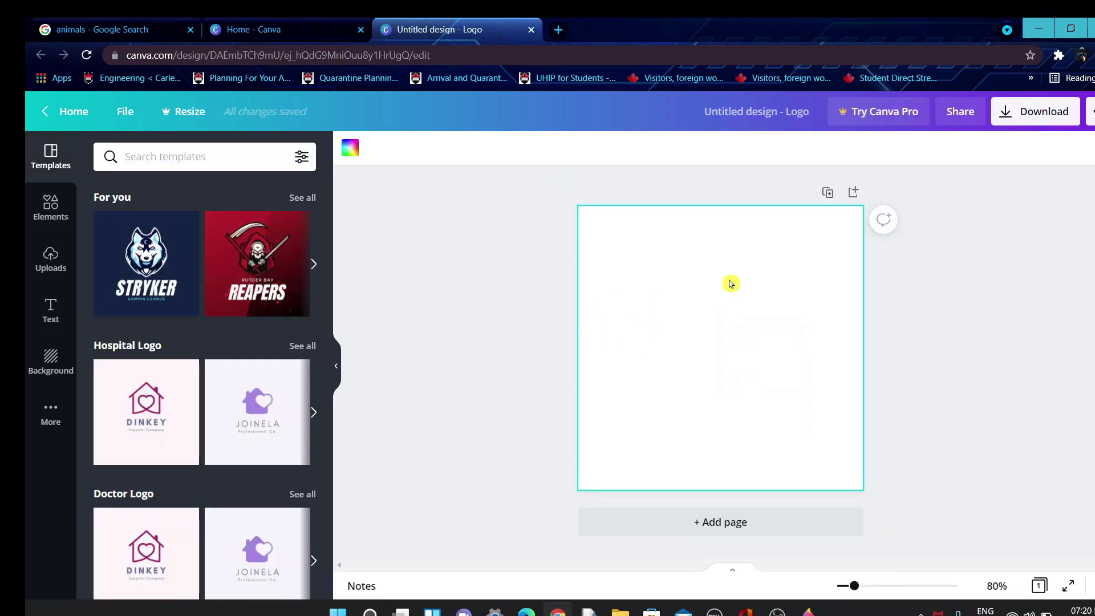
key(ctrl+v)
Enlarge the bear and move it up and left to fill the page's upper part
drag(723, 346, 743, 328)
drag(818, 411, 835, 431)
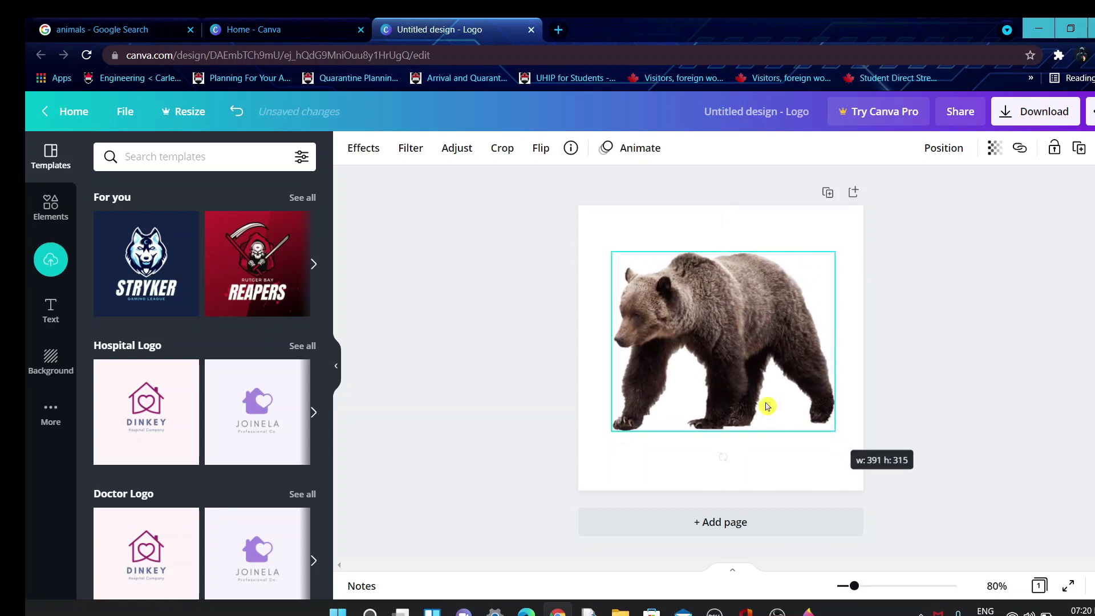
click(888, 369)
mouse_move(781, 357)
mouse_down()
mouse_move(760, 318)
mouse_move(770, 349)
mouse_up()
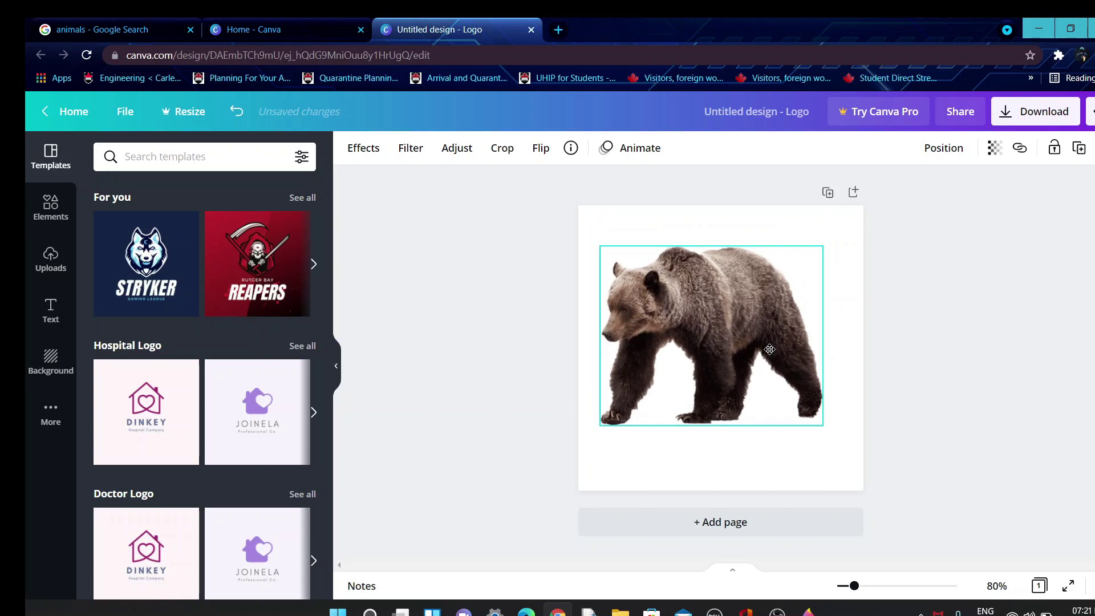
drag(771, 353, 771, 353)
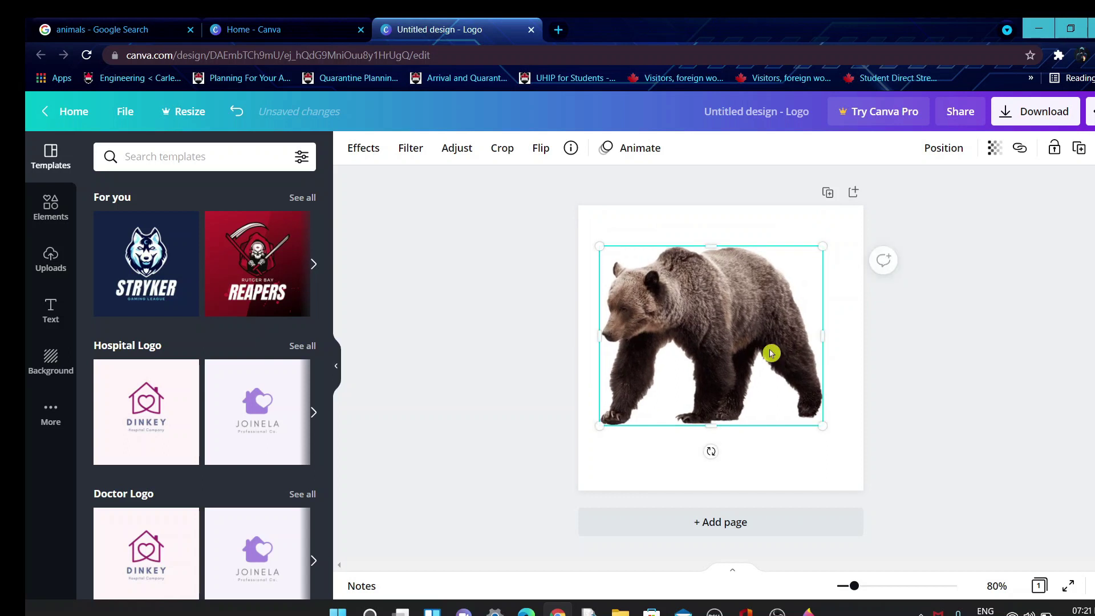